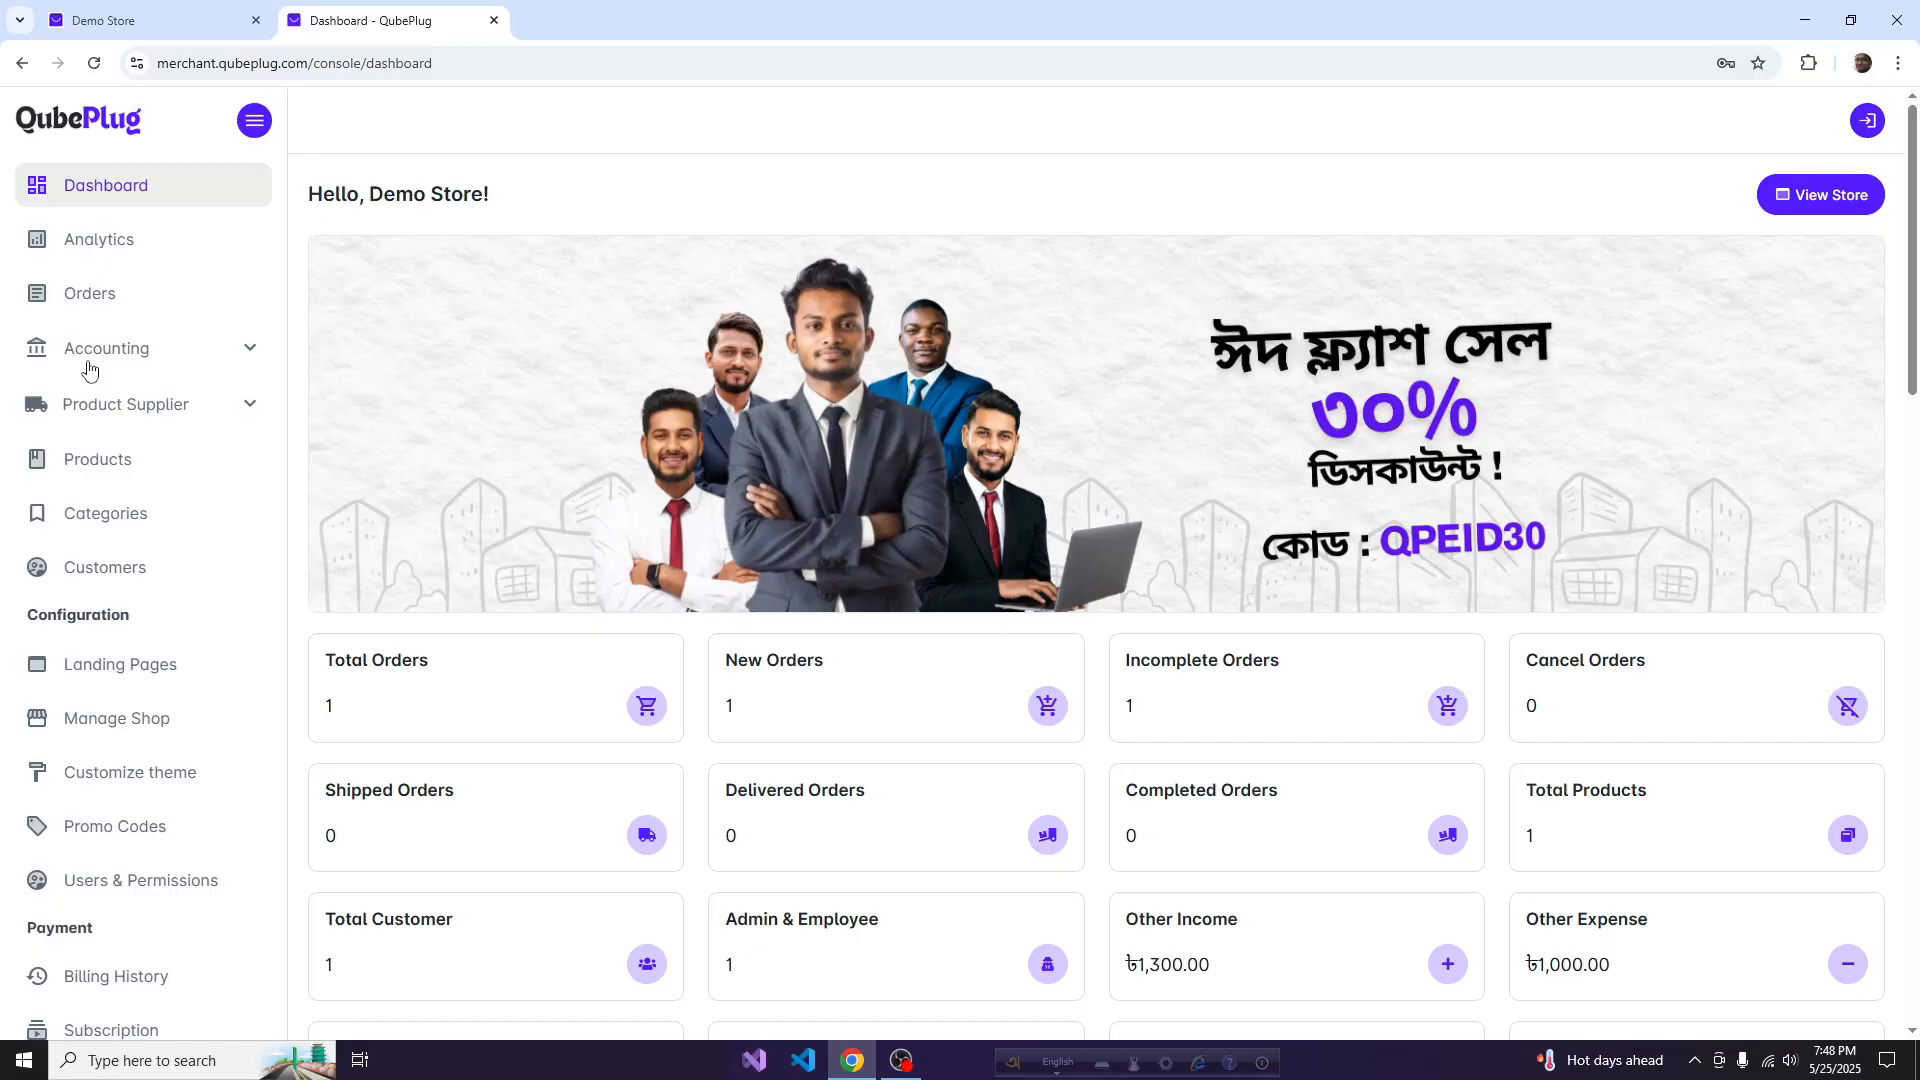
Step: Open the Expense page of the Accounting section
{"action": "left_click", "coordinate": [163, 367]}
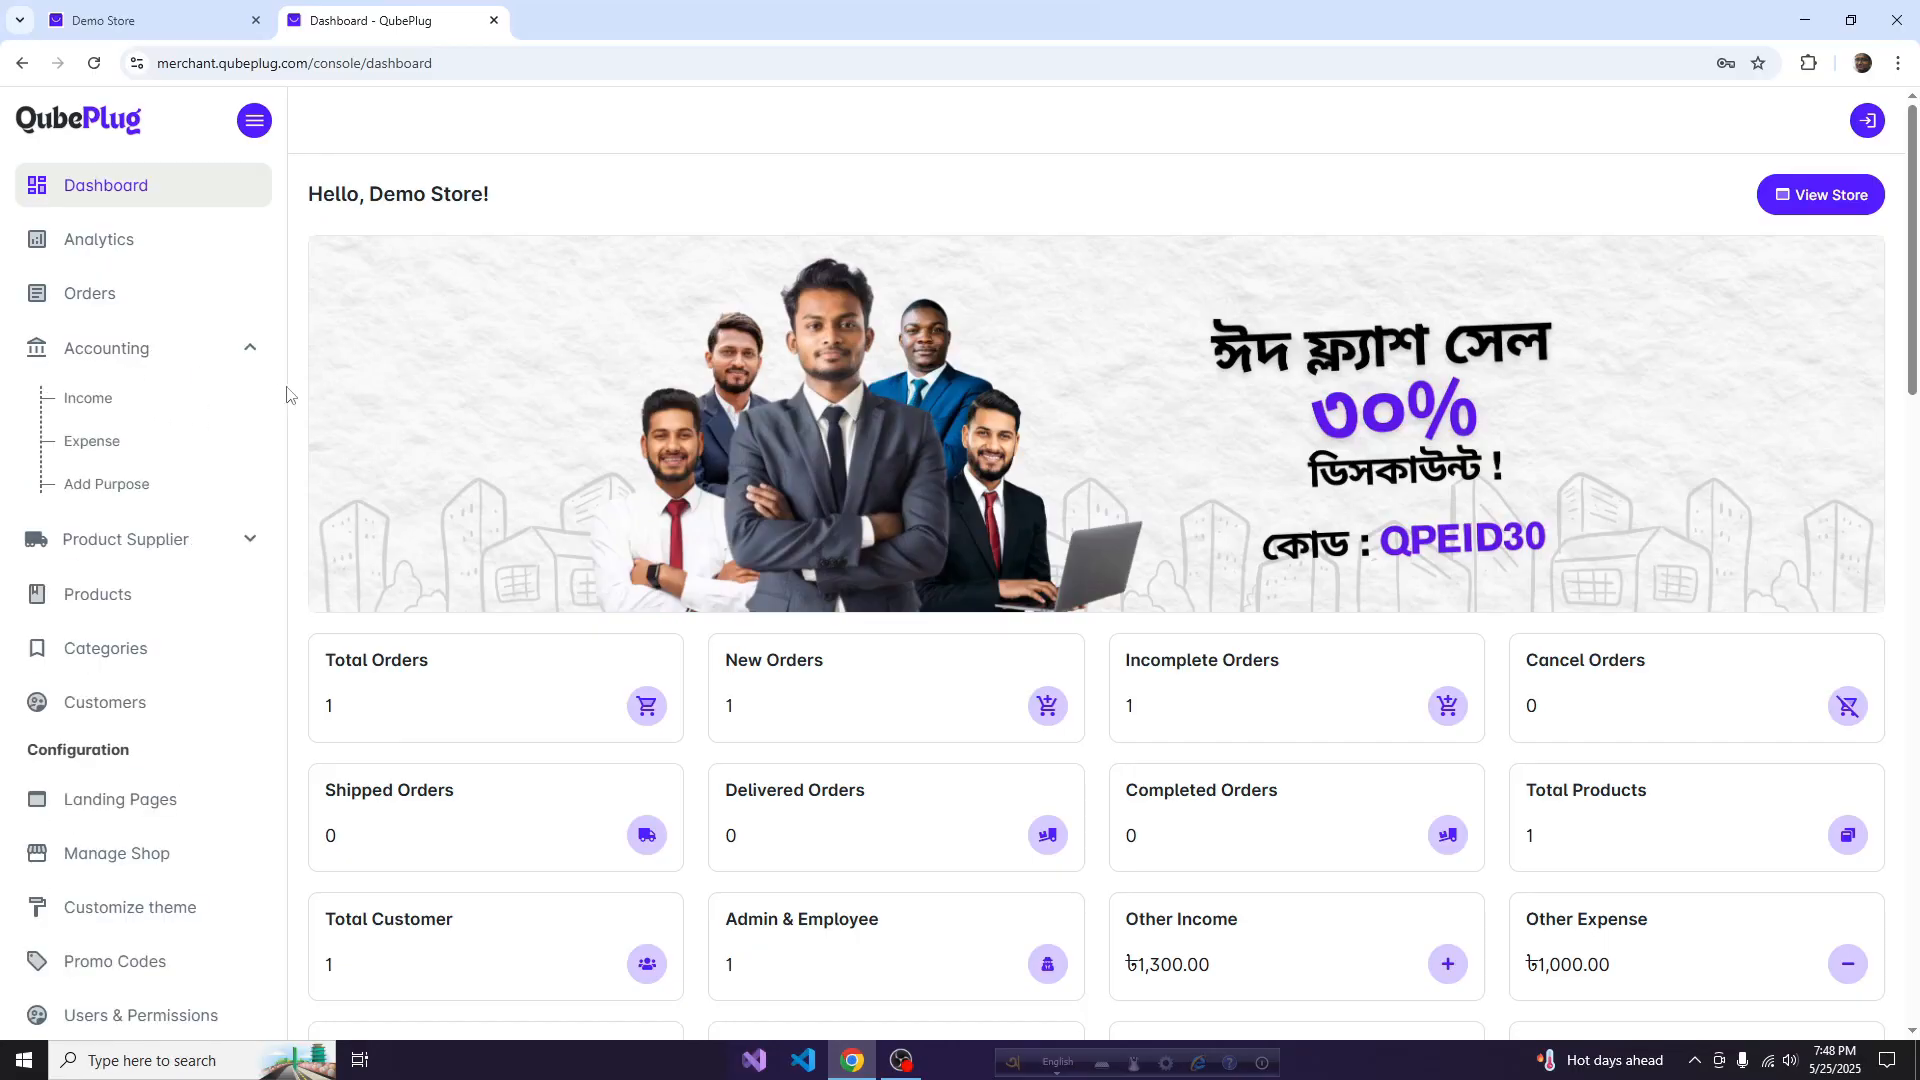
{"action": "left_click", "coordinate": [92, 458]}
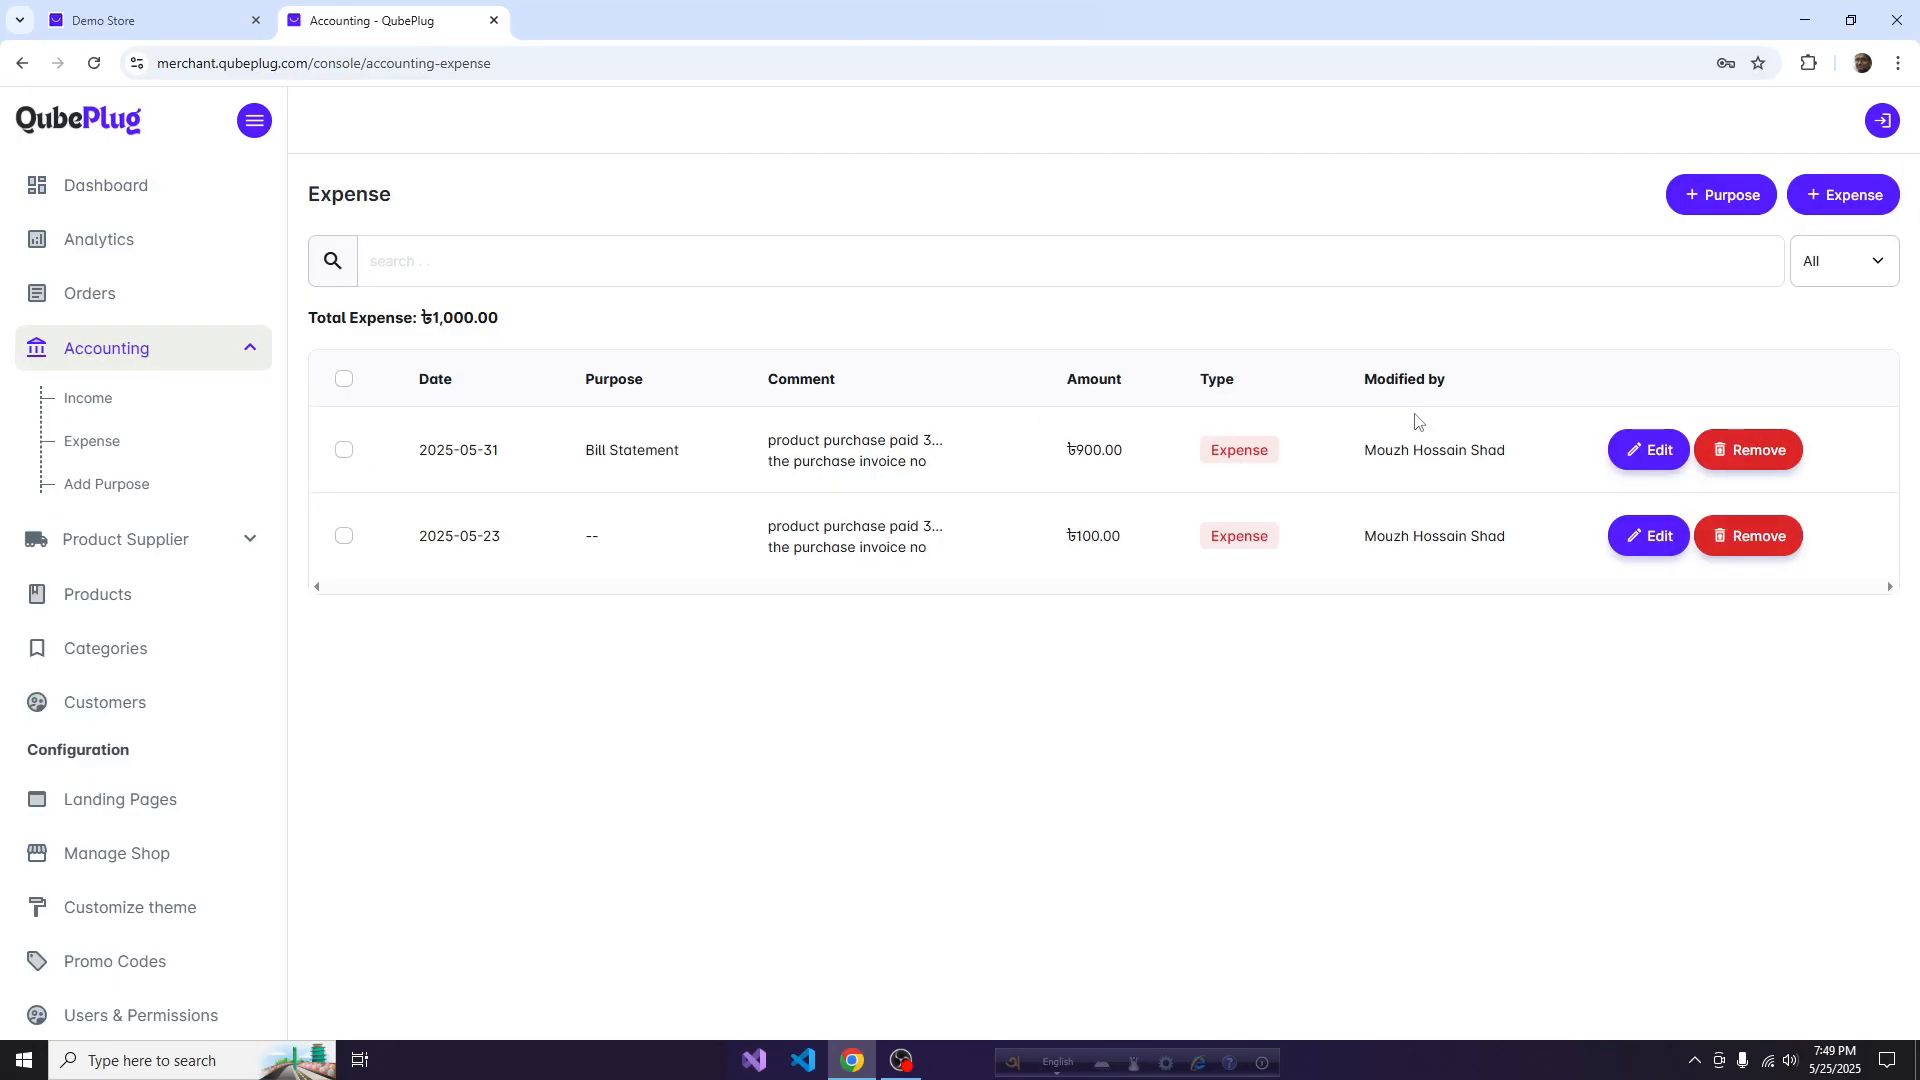
{"action": "left_click", "coordinate": [1845, 202]}
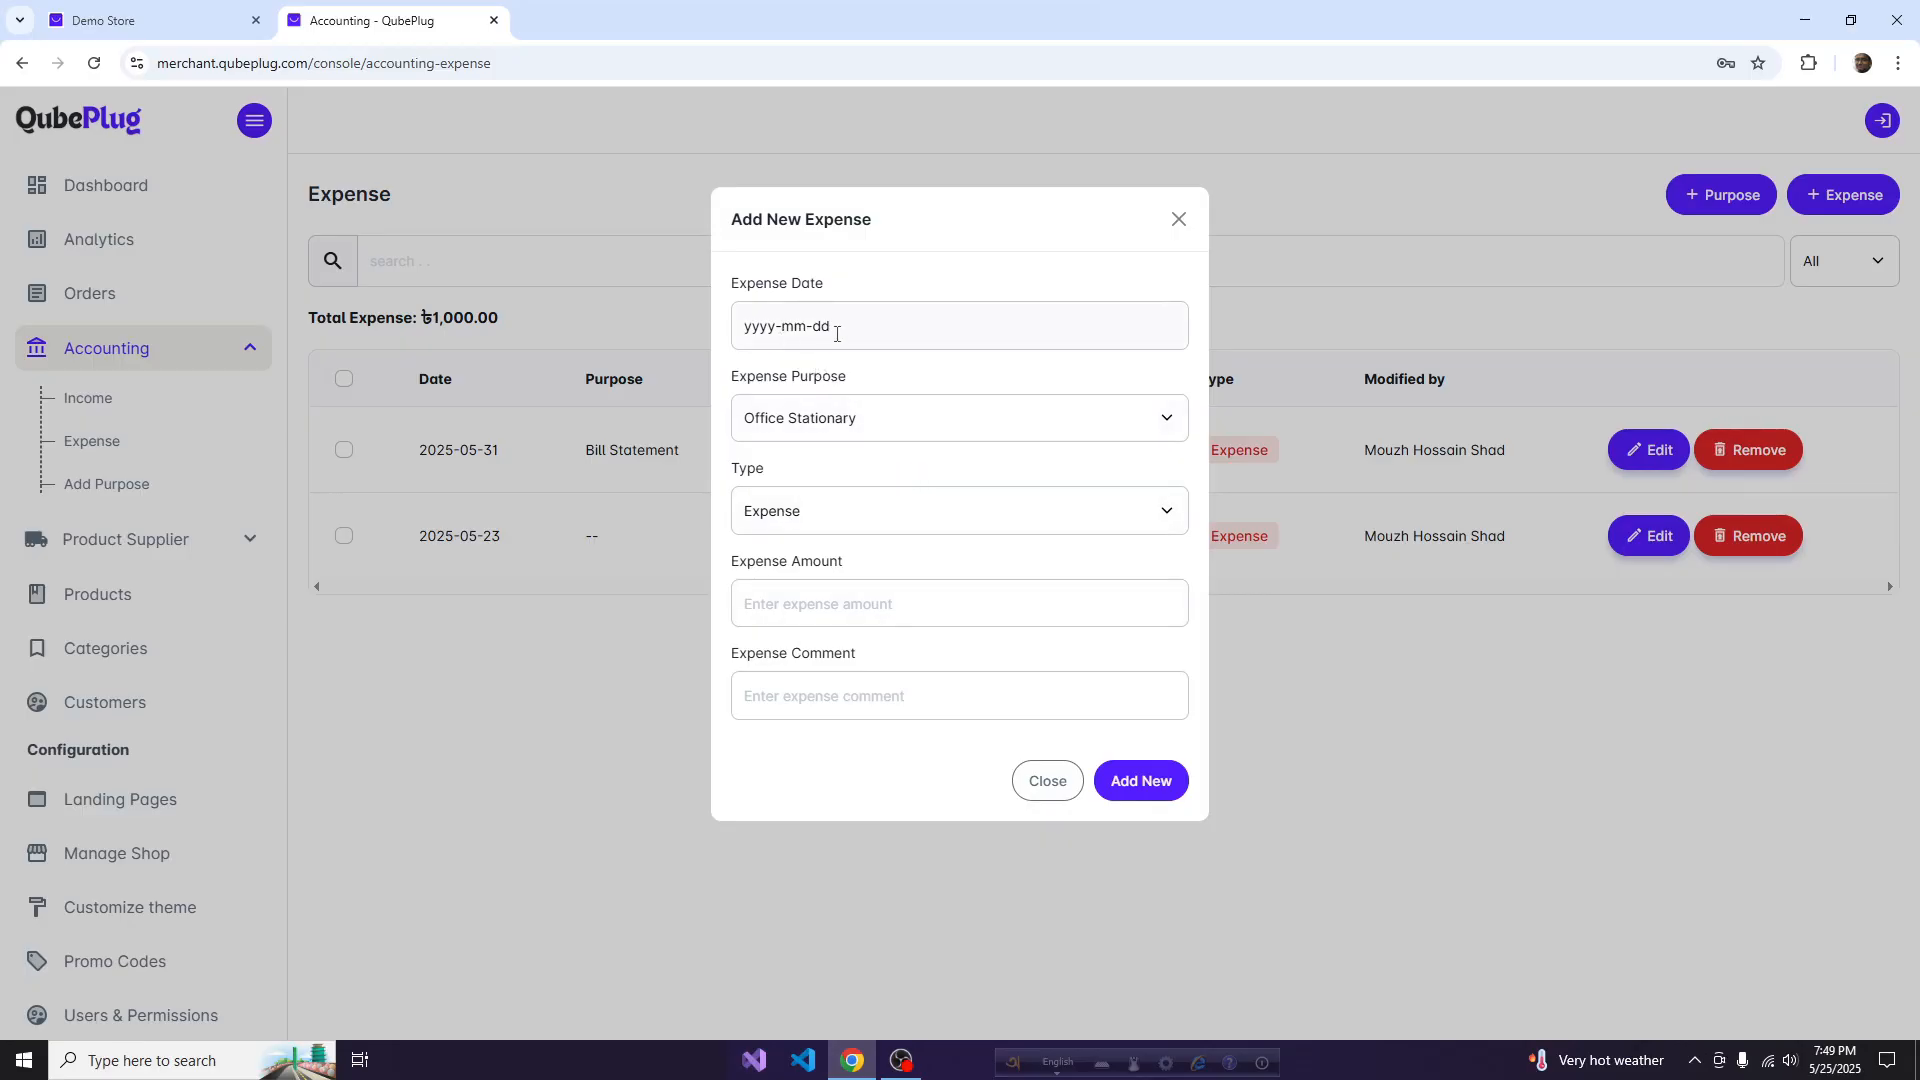
{"action": "left_click", "coordinate": [896, 333]}
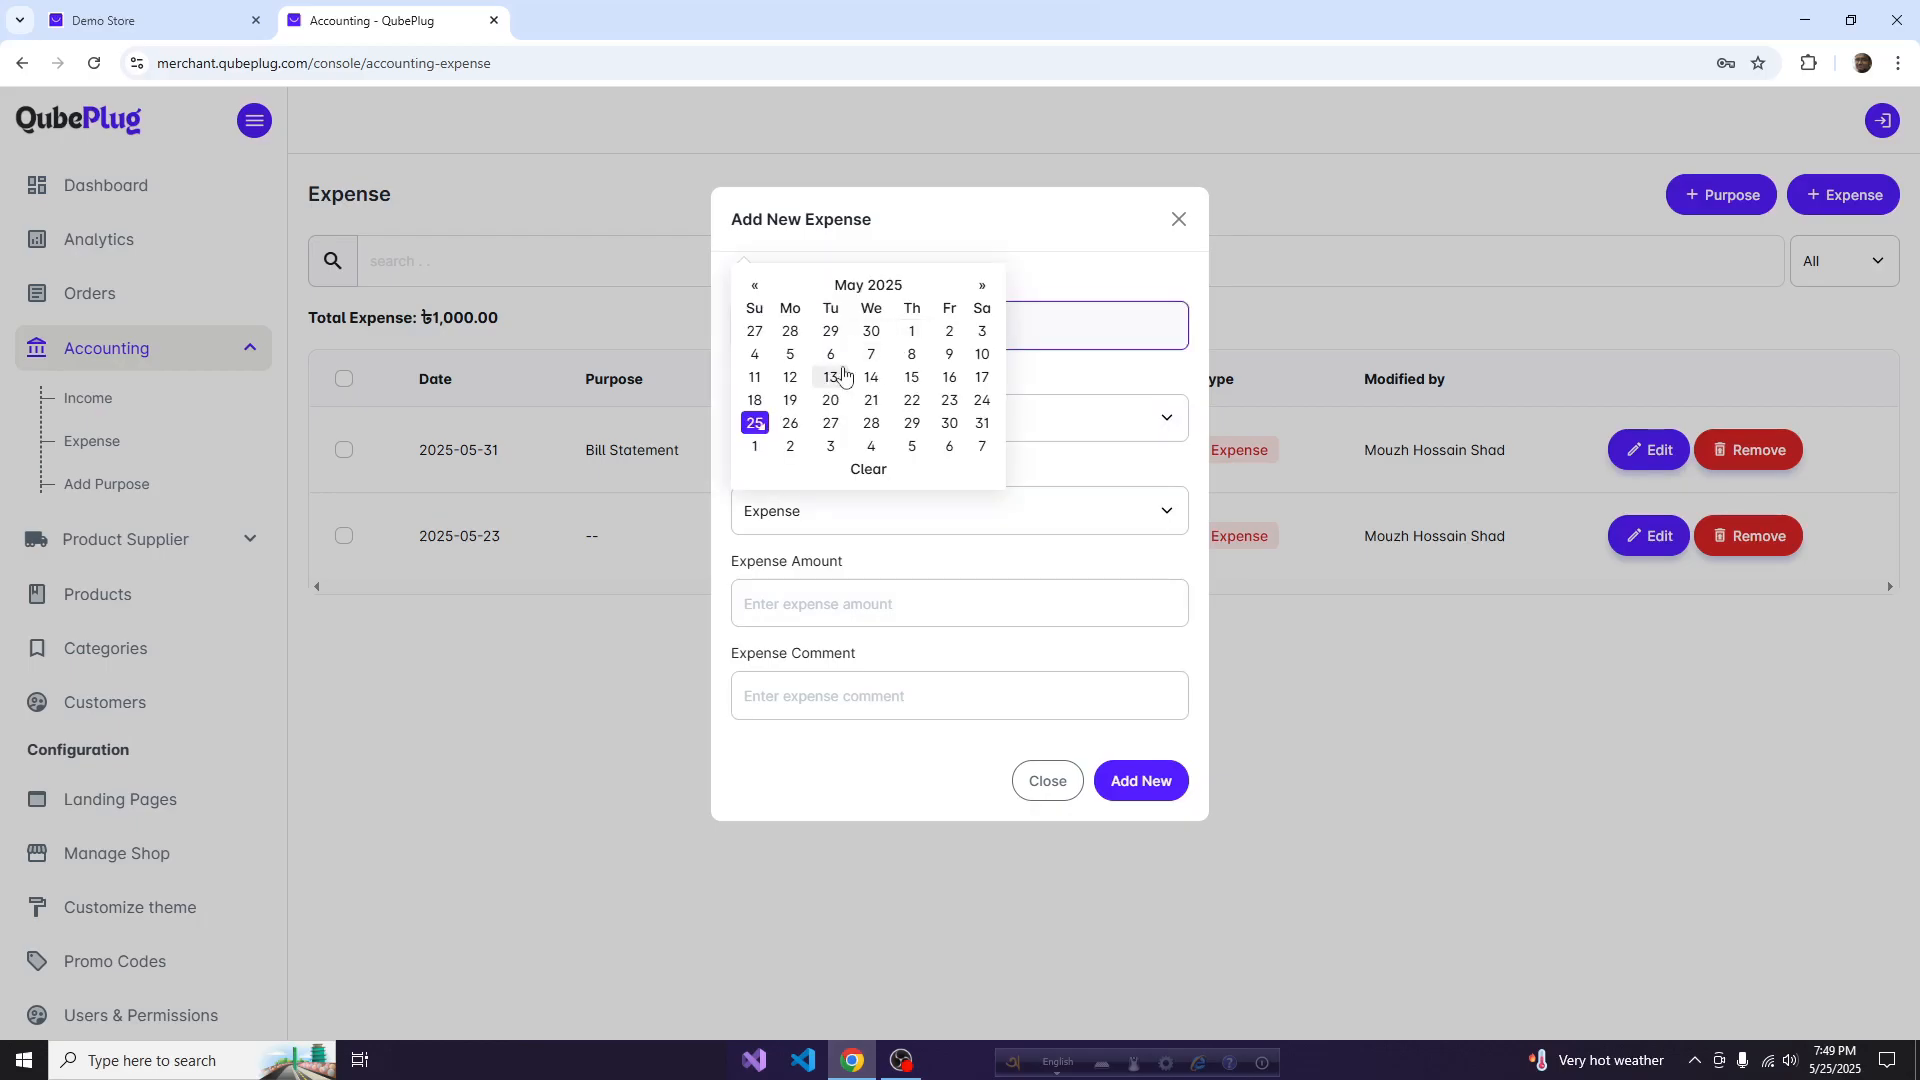
{"action": "left_click", "coordinate": [755, 426]}
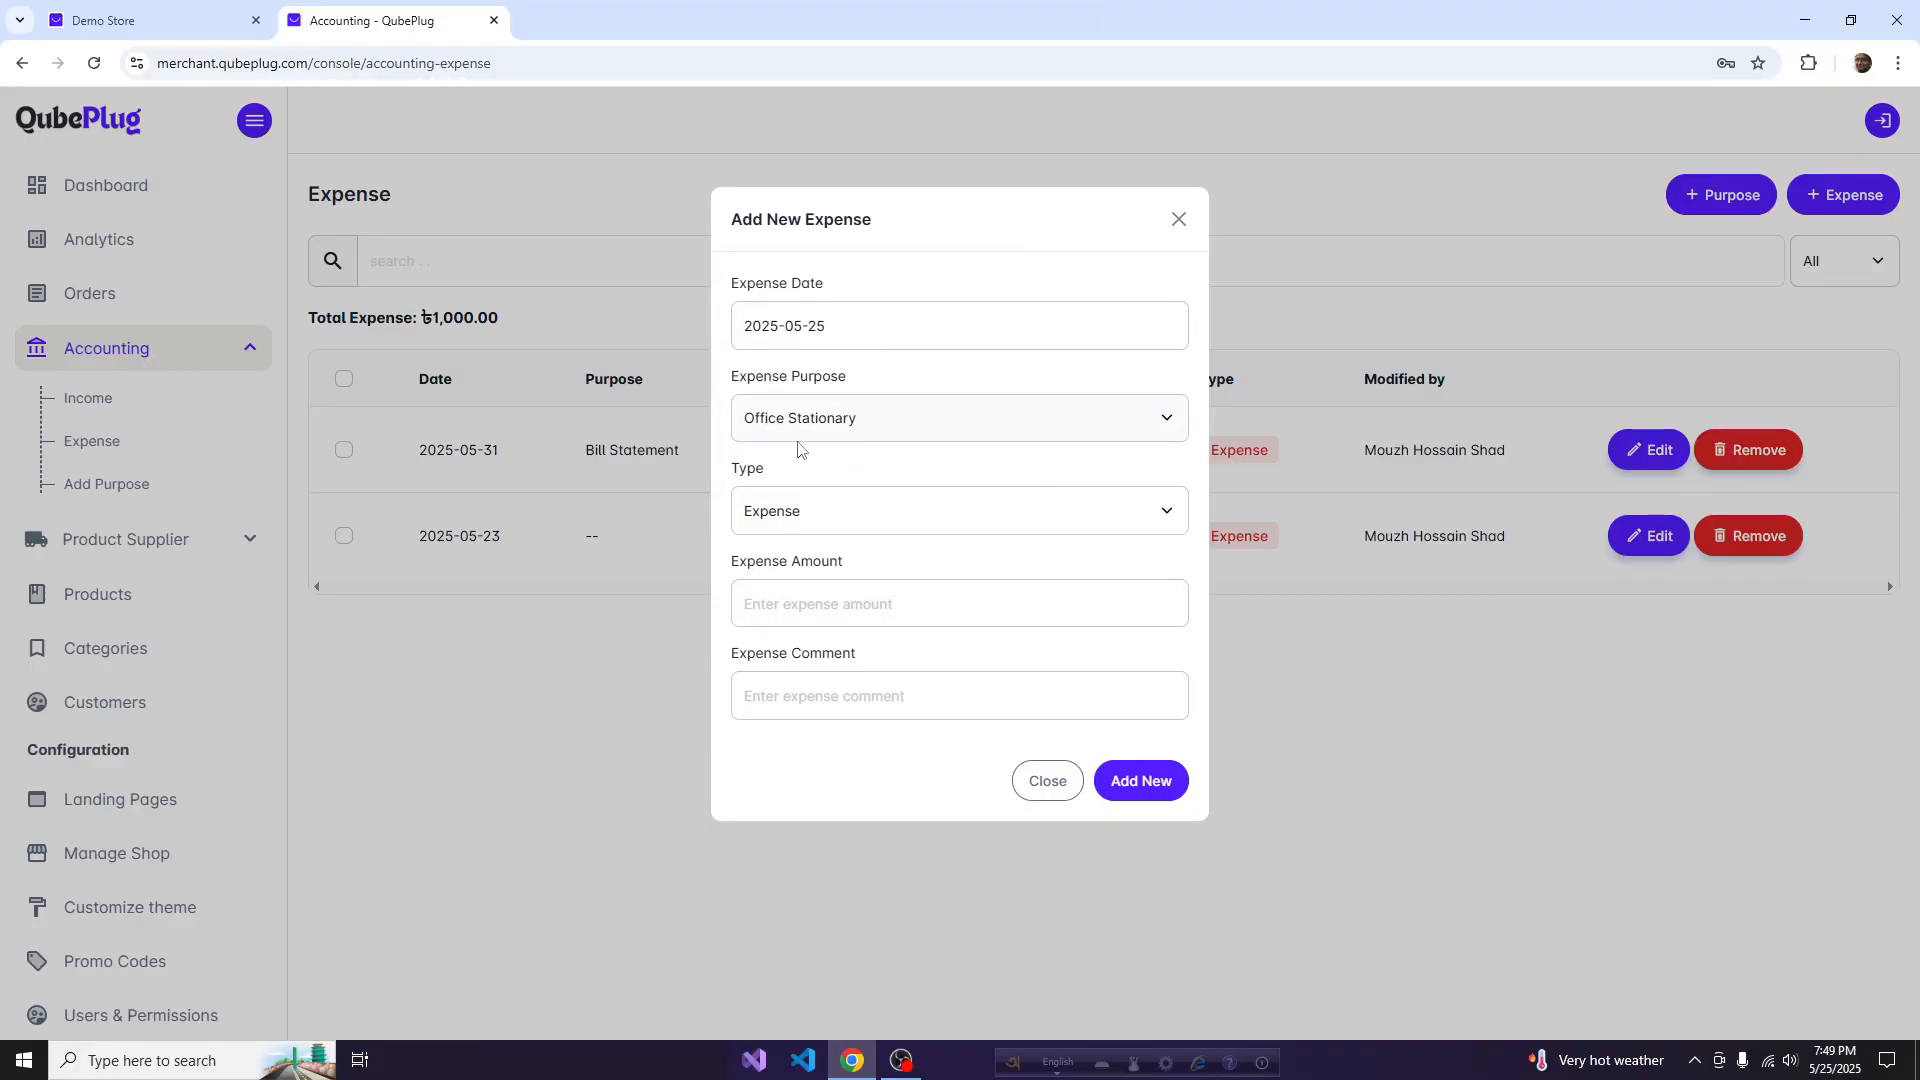
{"action": "left_click", "coordinate": [866, 432]}
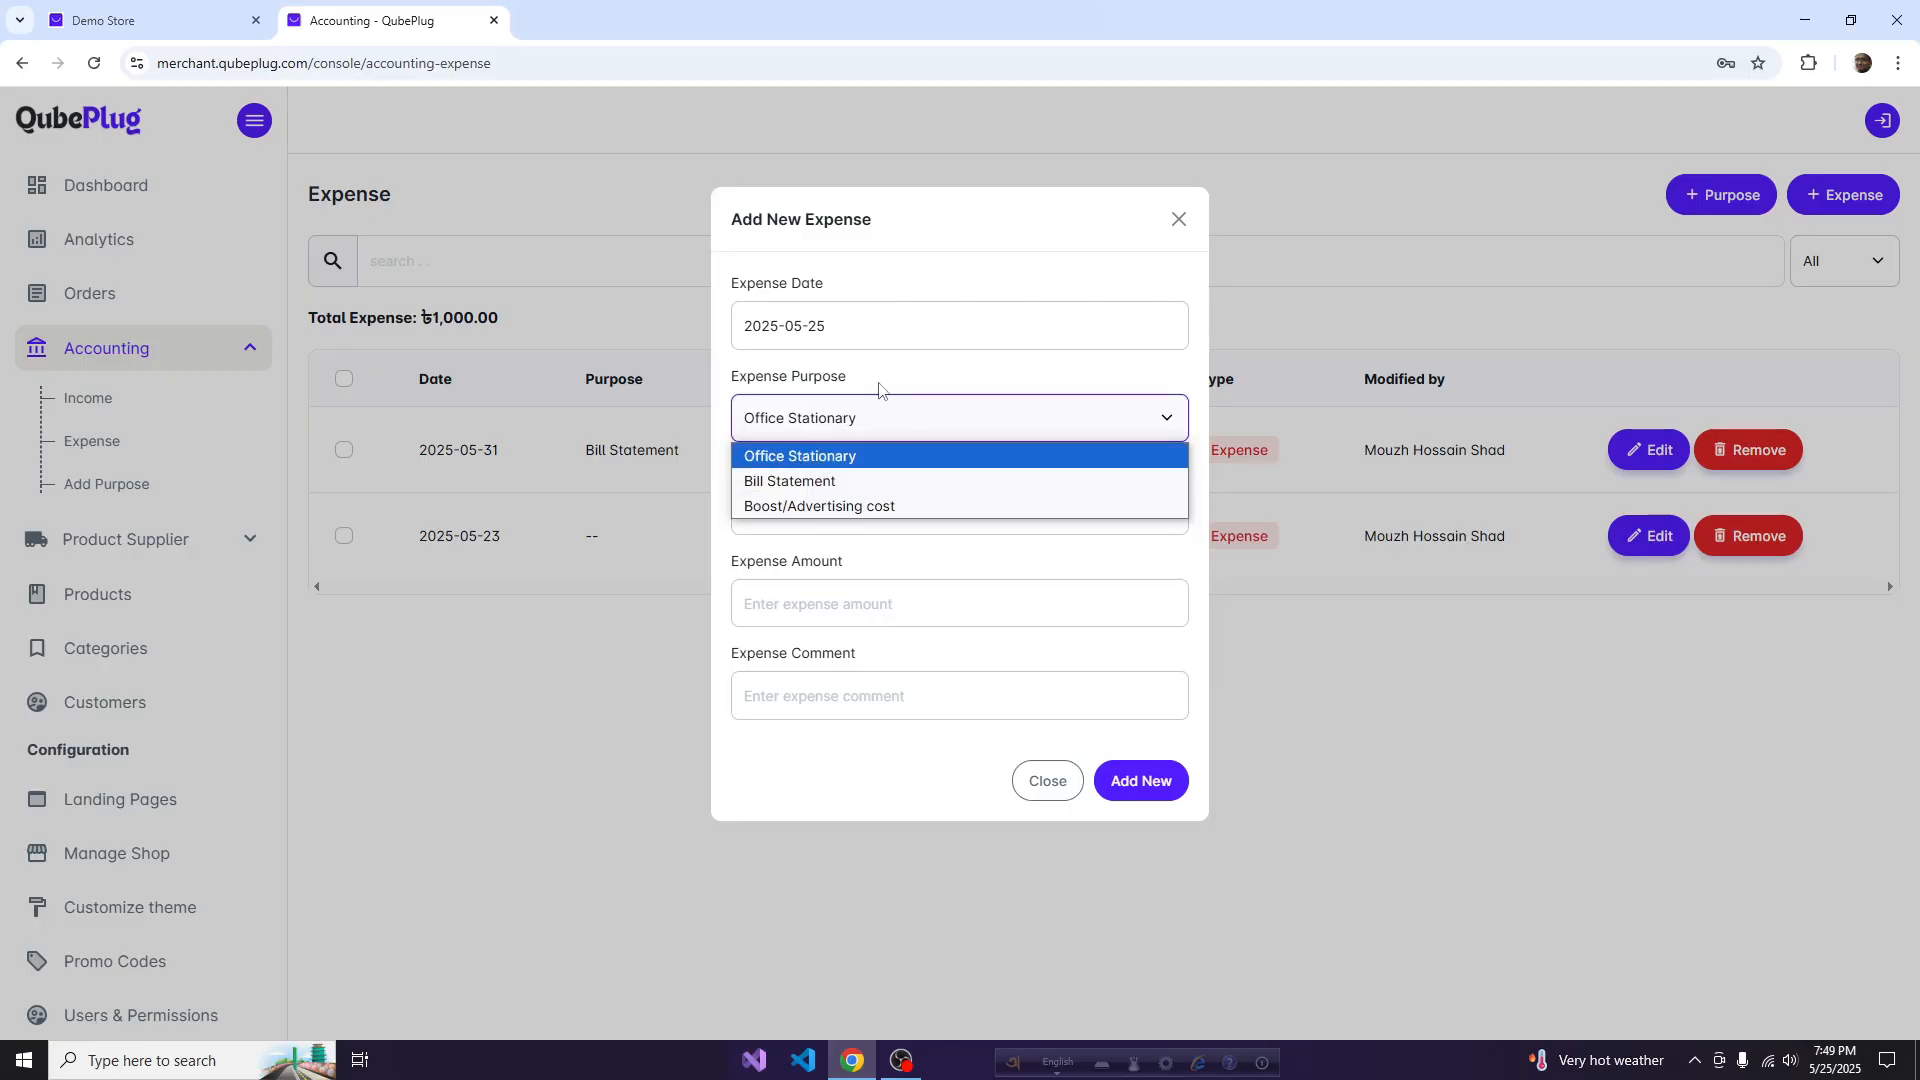
{"action": "left_click", "coordinate": [770, 399]}
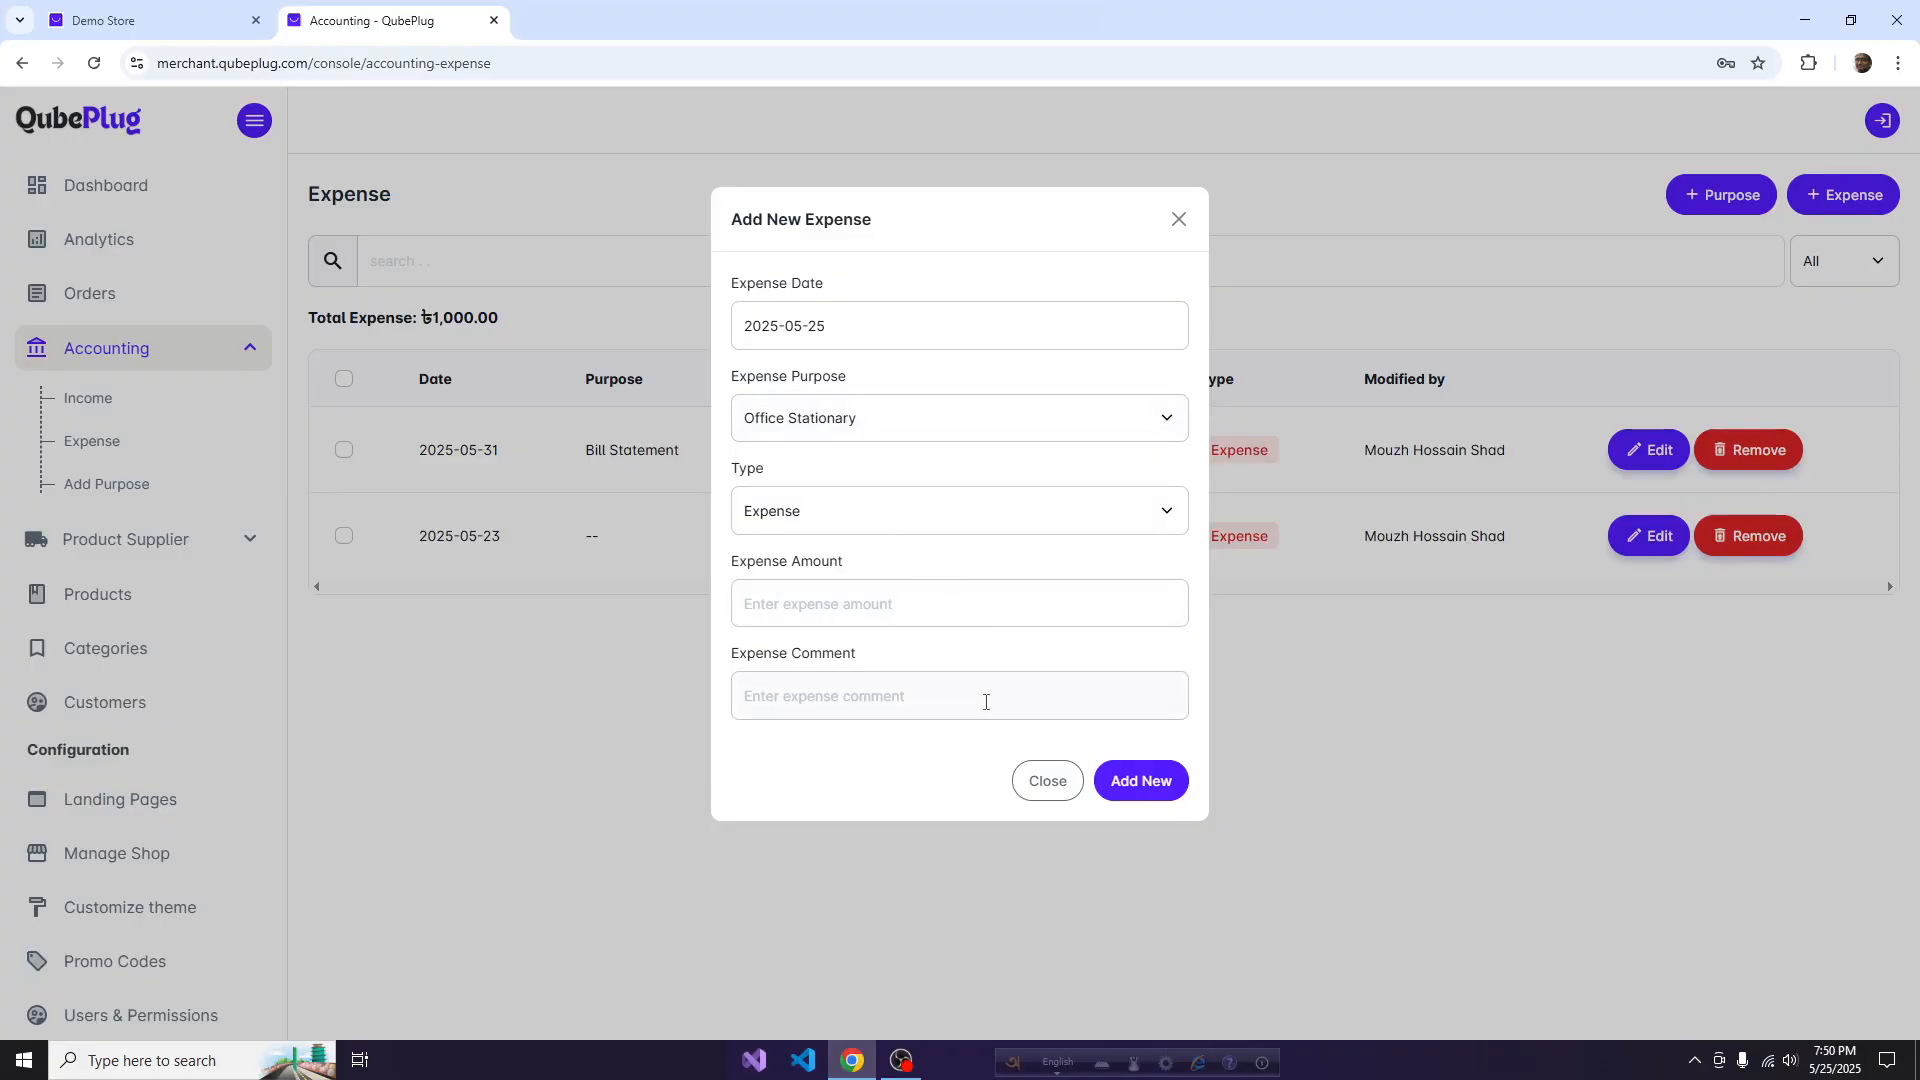
{"action": "left_click", "coordinate": [1046, 784]}
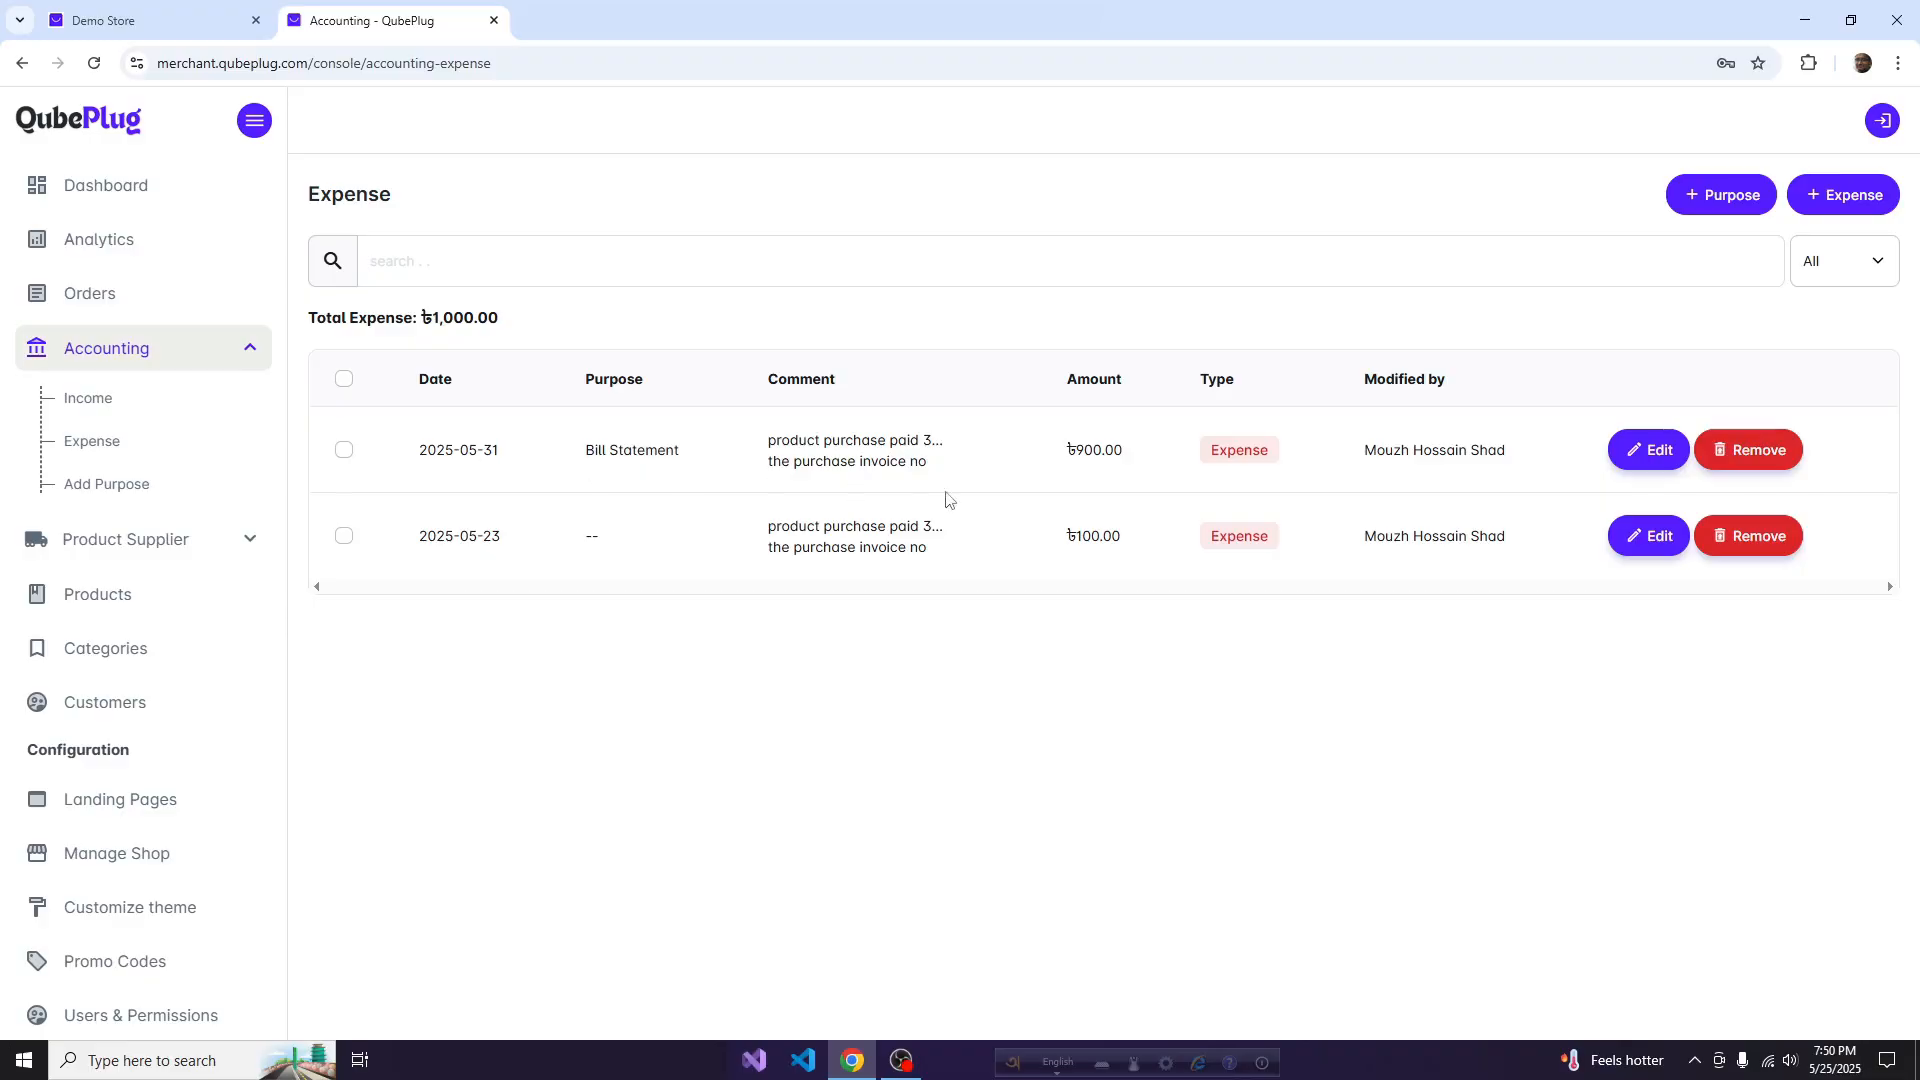
{"action": "left_click", "coordinate": [119, 489]}
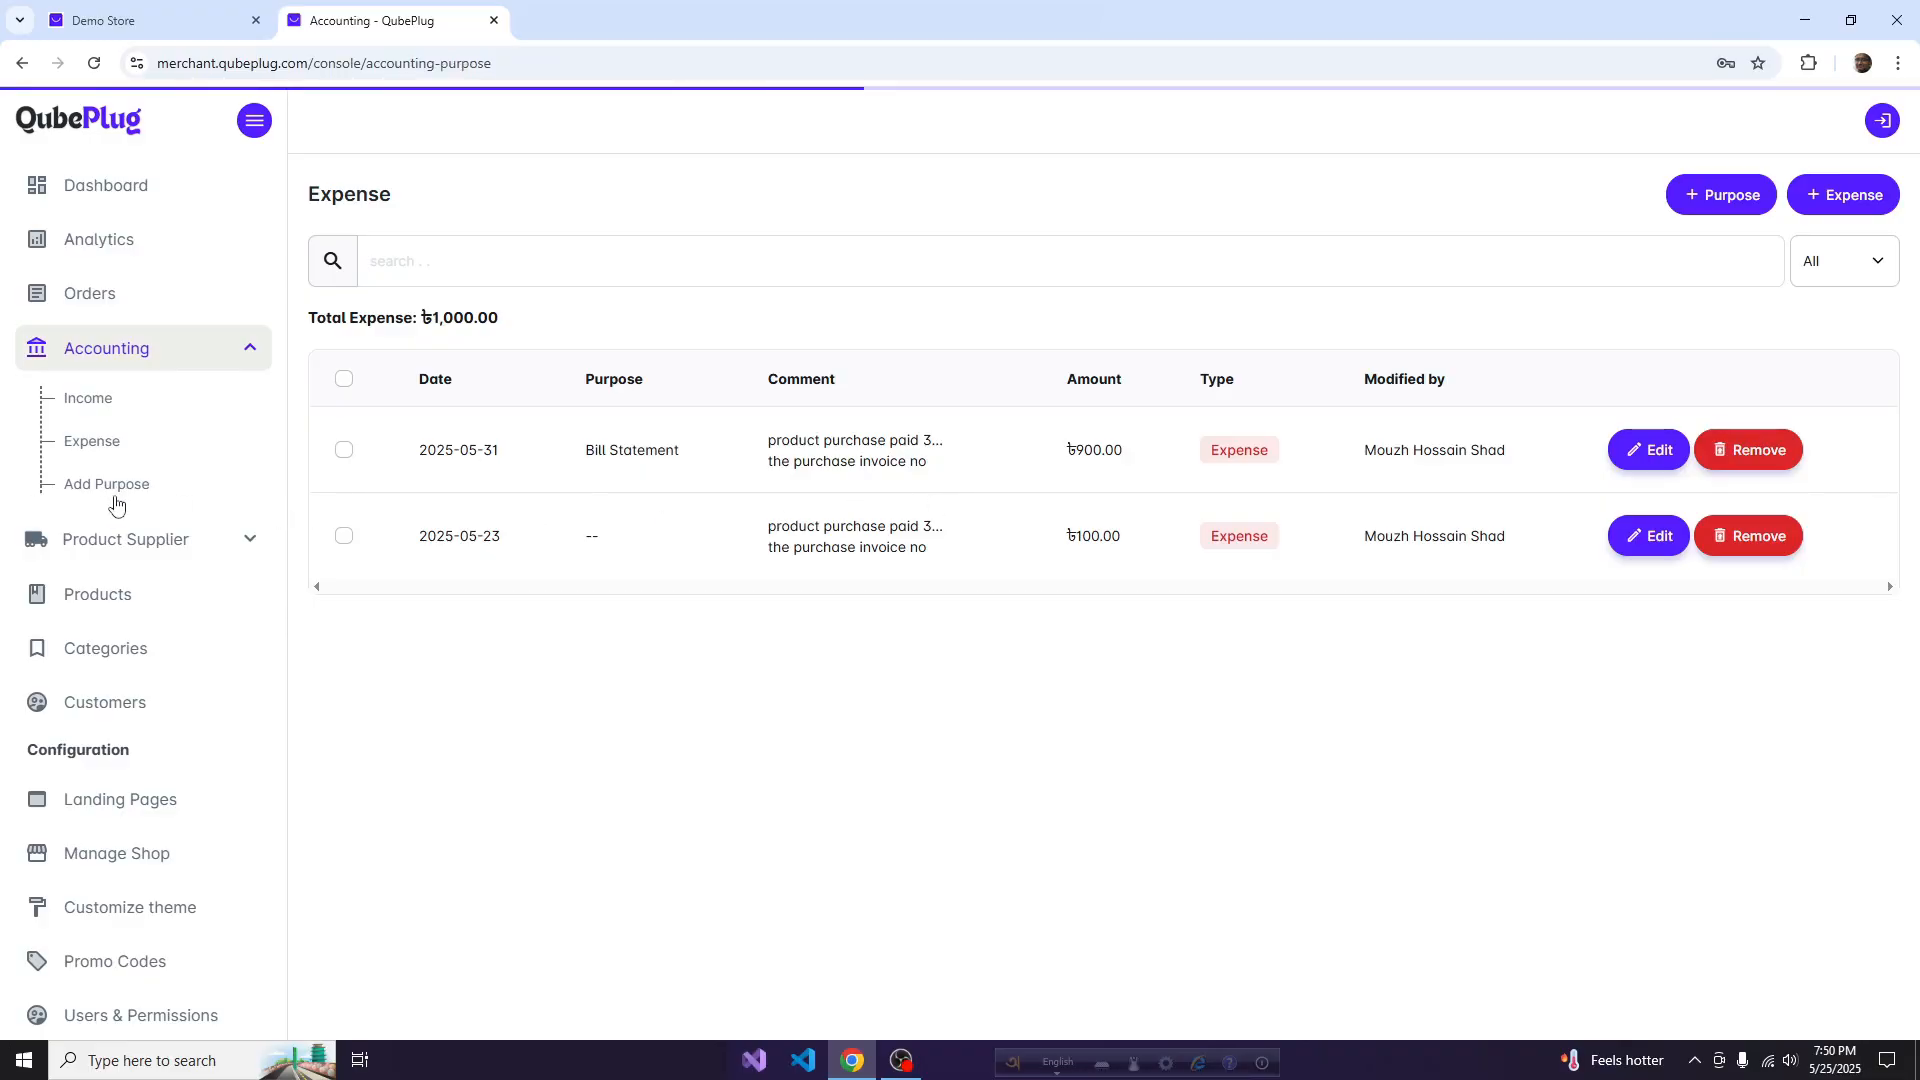
{"action": "left_click", "coordinate": [1830, 210]}
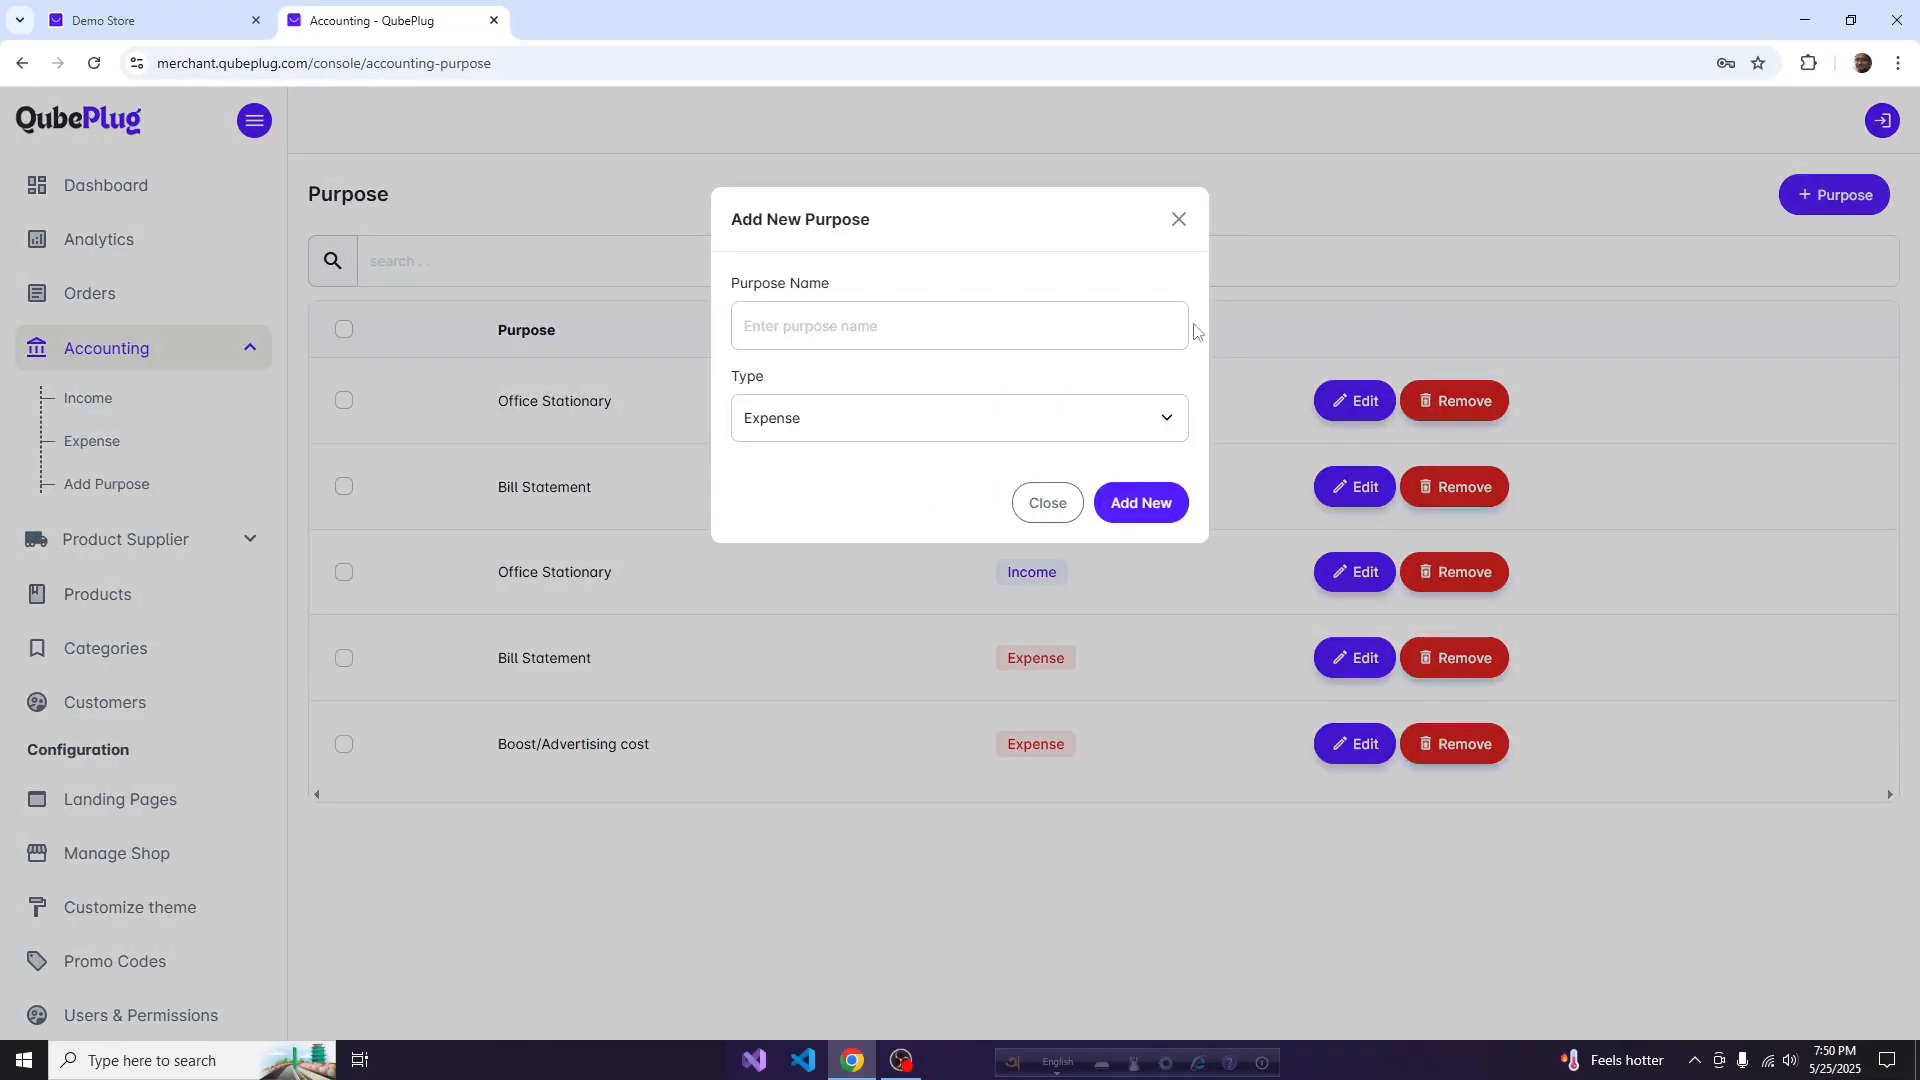
{"action": "left_click", "coordinate": [880, 328]}
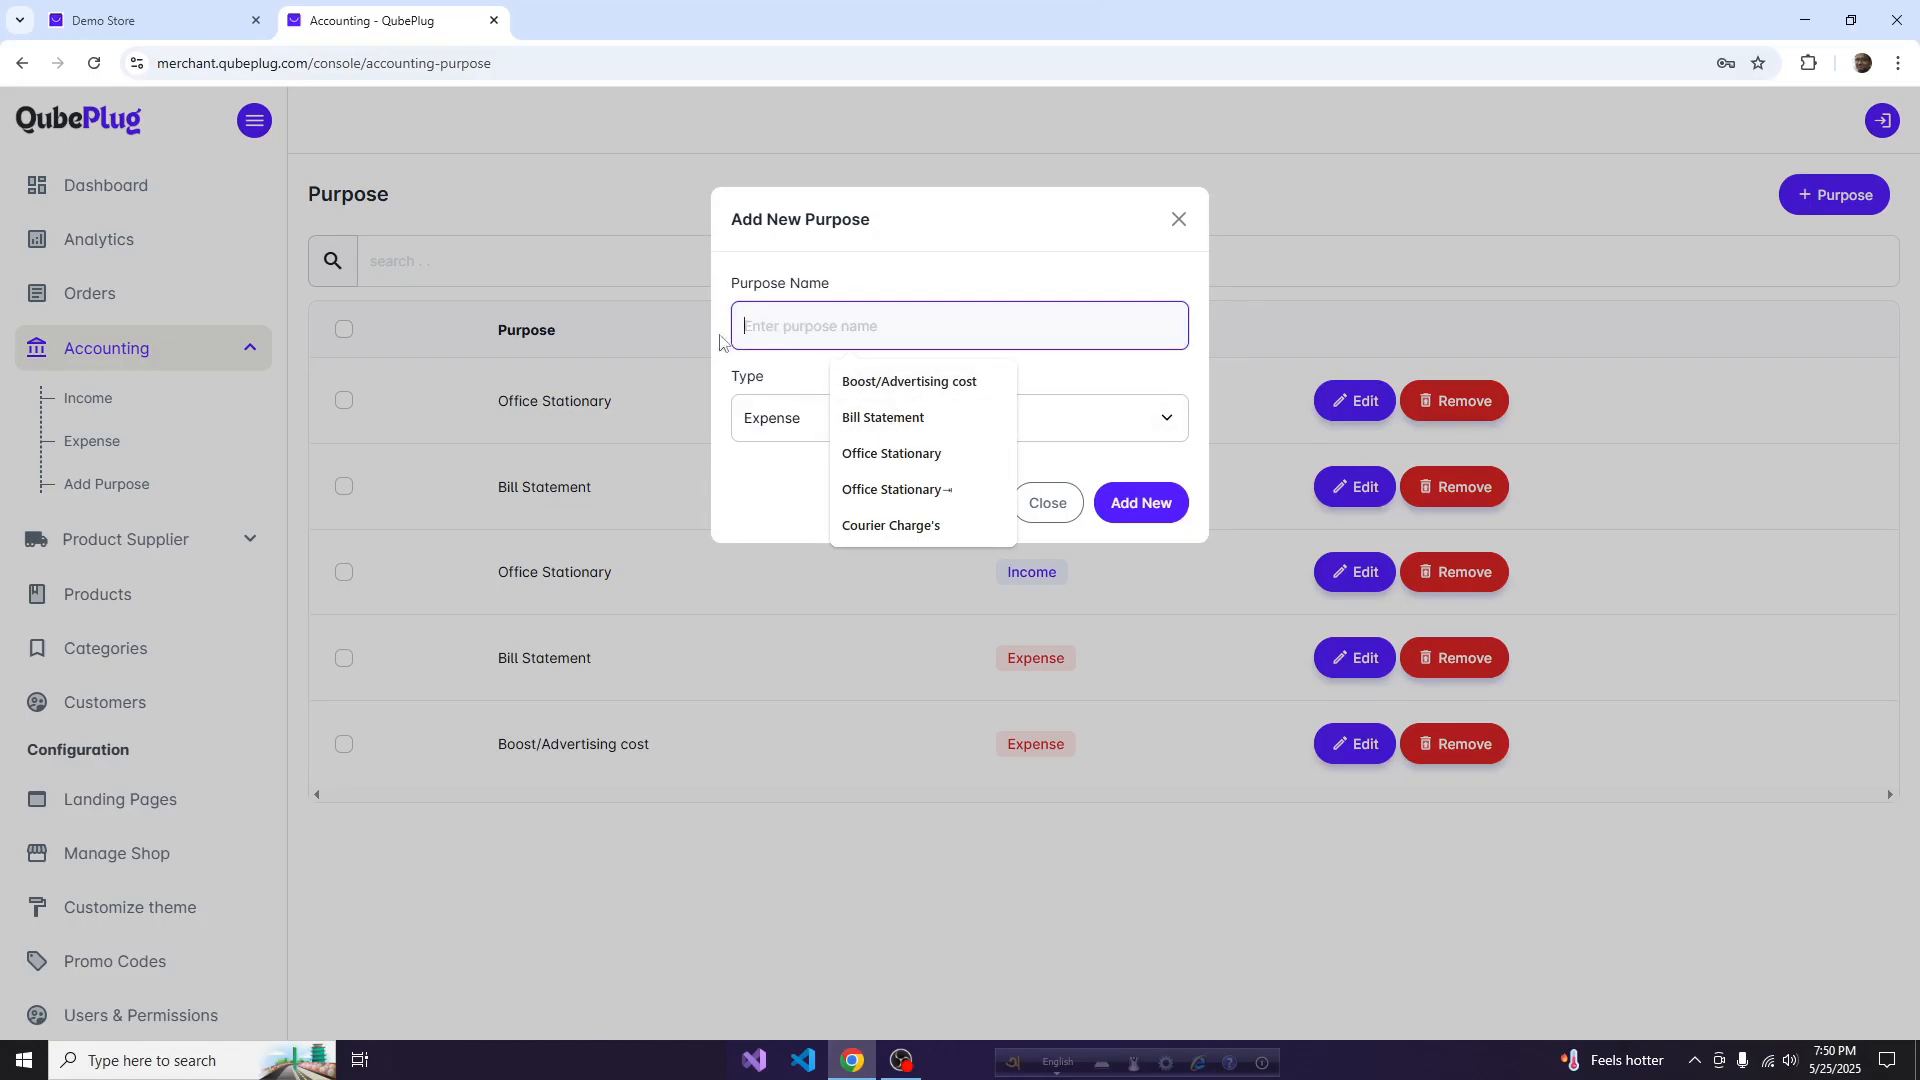
{"action": "left_click", "coordinate": [1094, 190]}
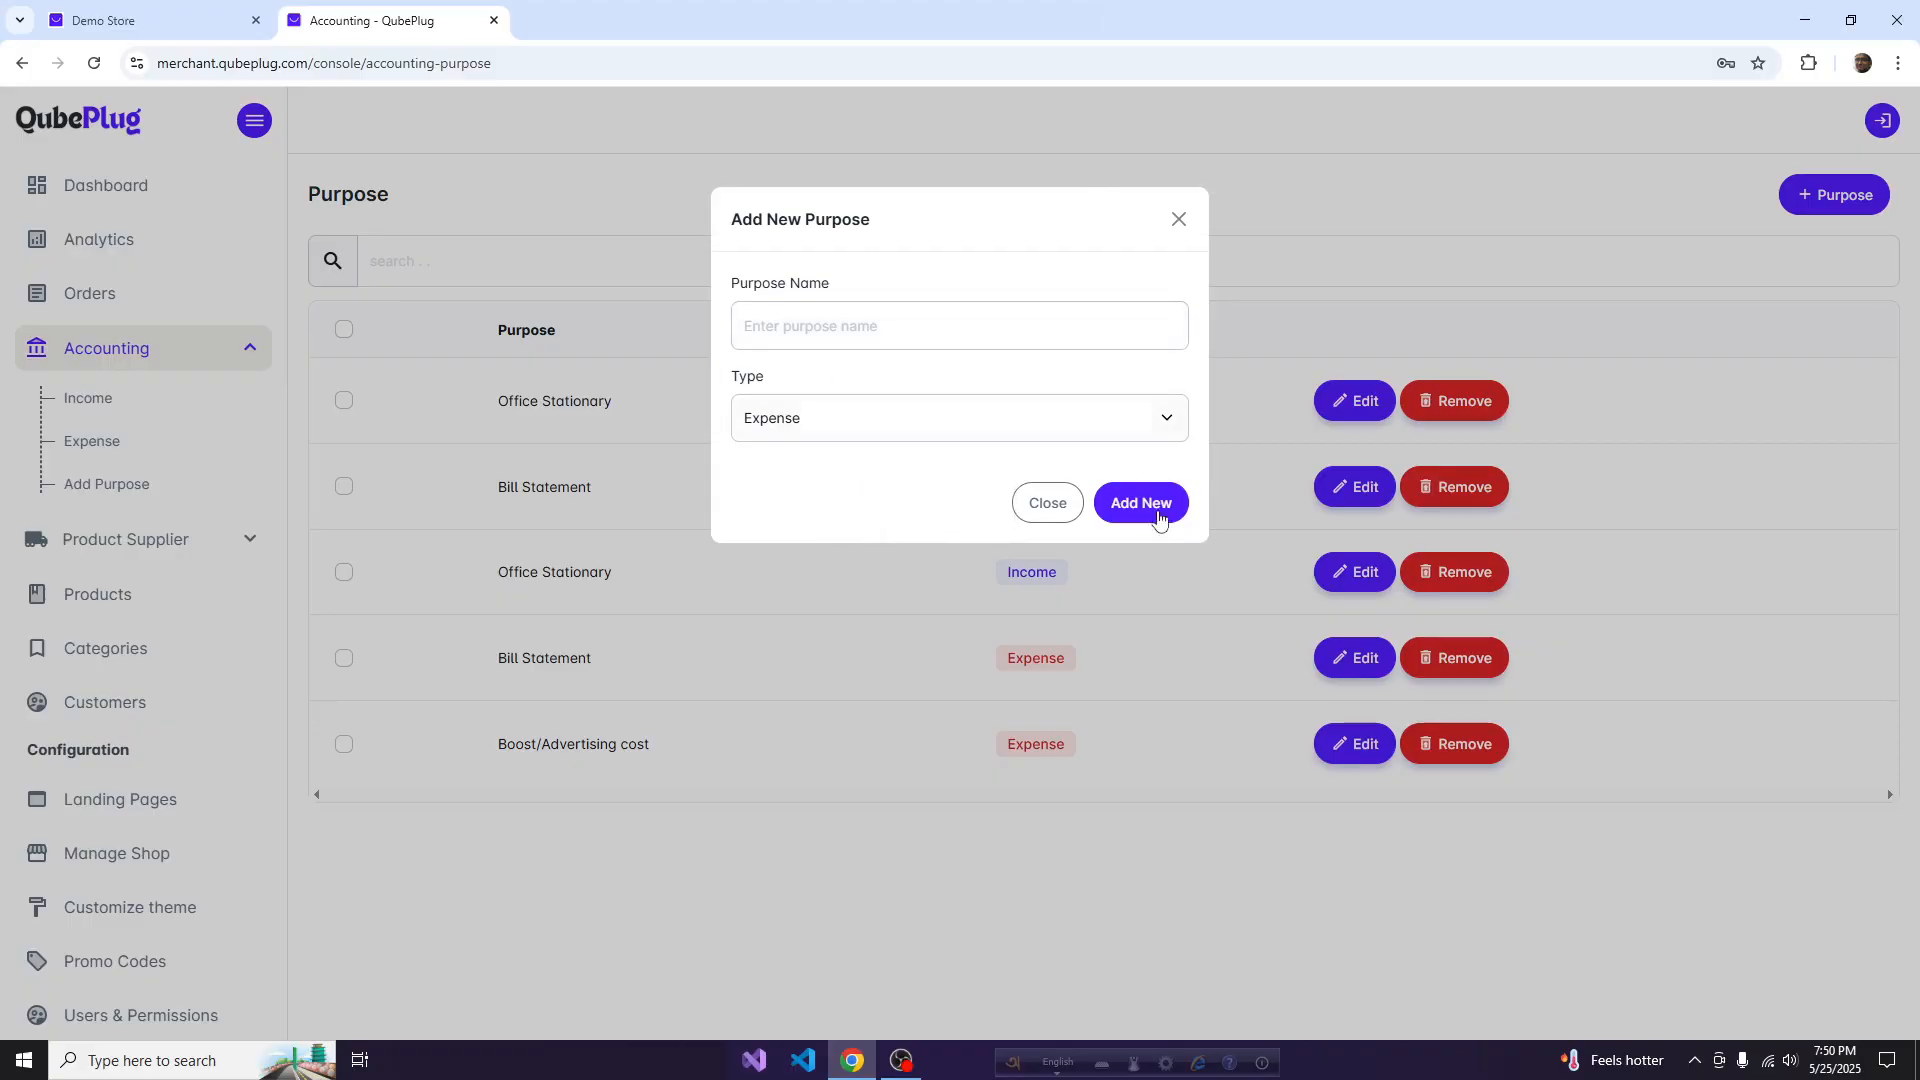
{"action": "left_click", "coordinate": [842, 426]}
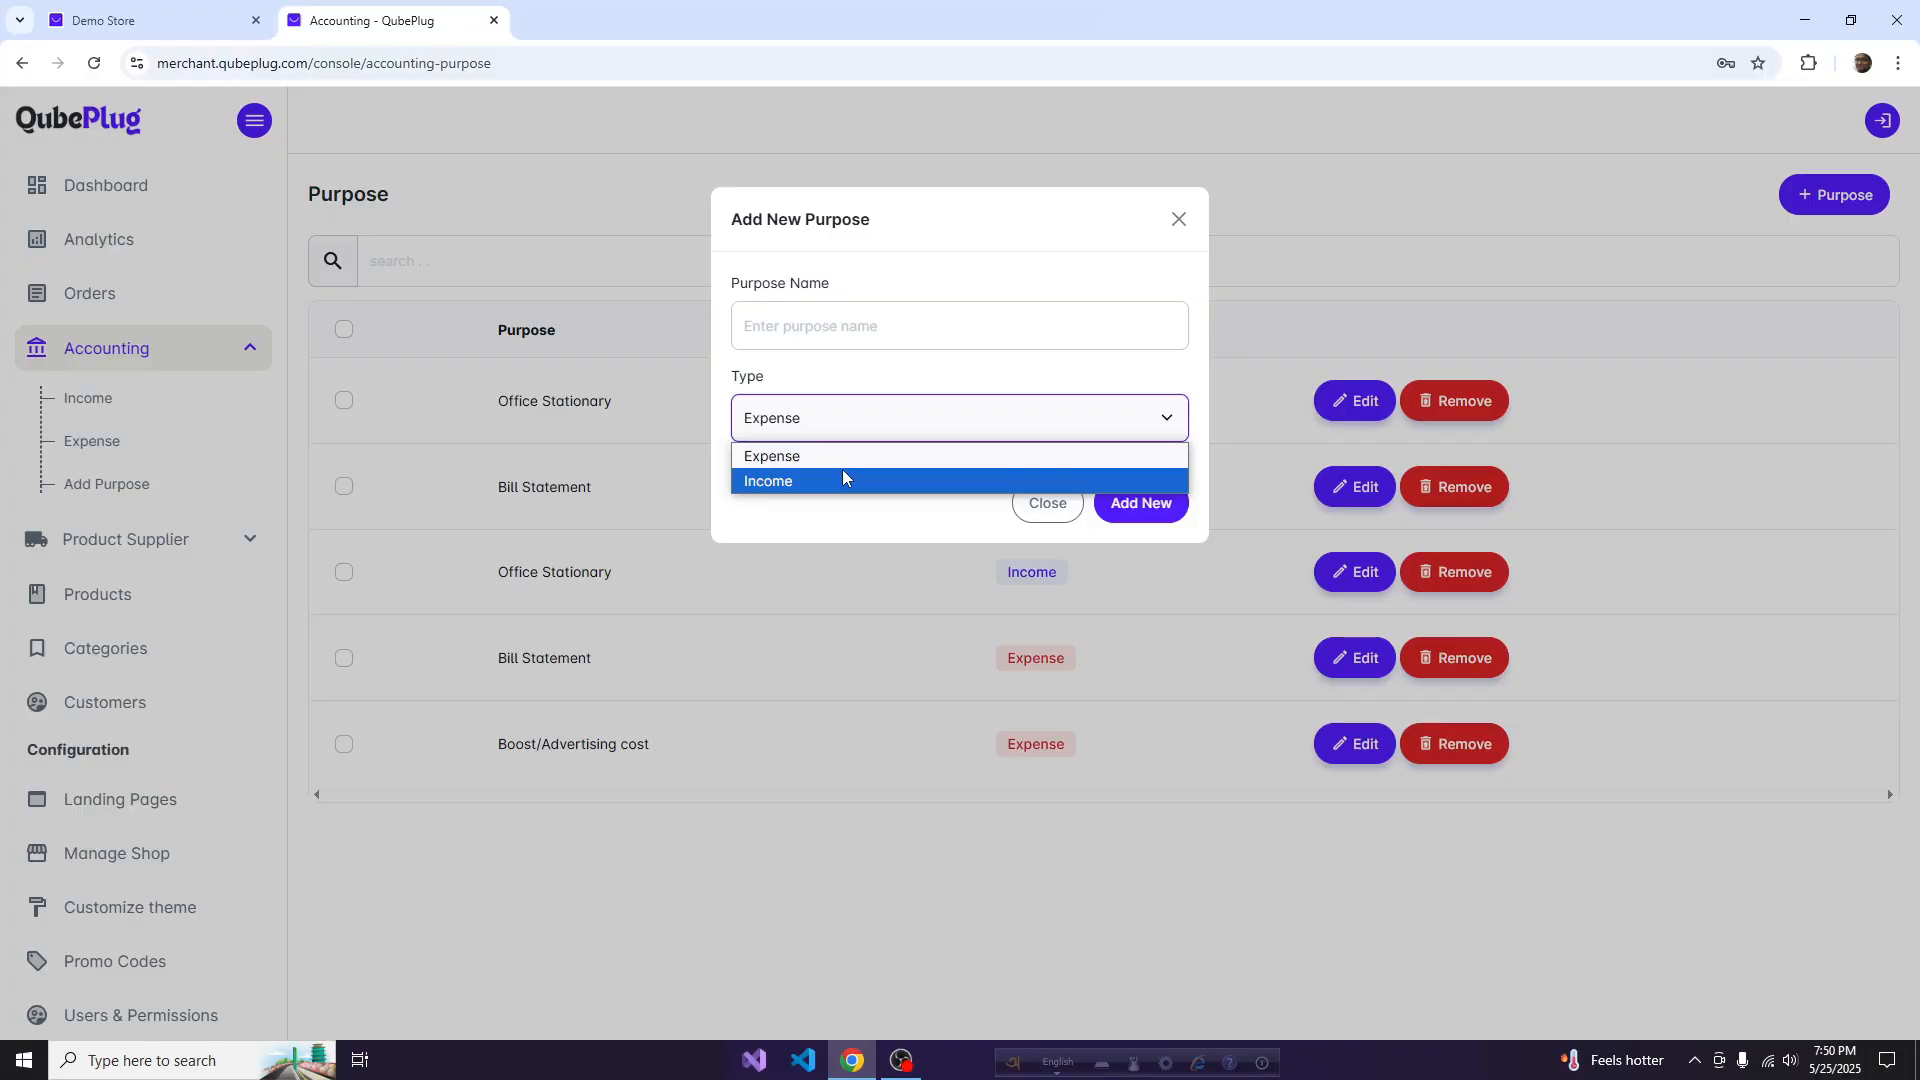
{"action": "left_click", "coordinate": [843, 398]}
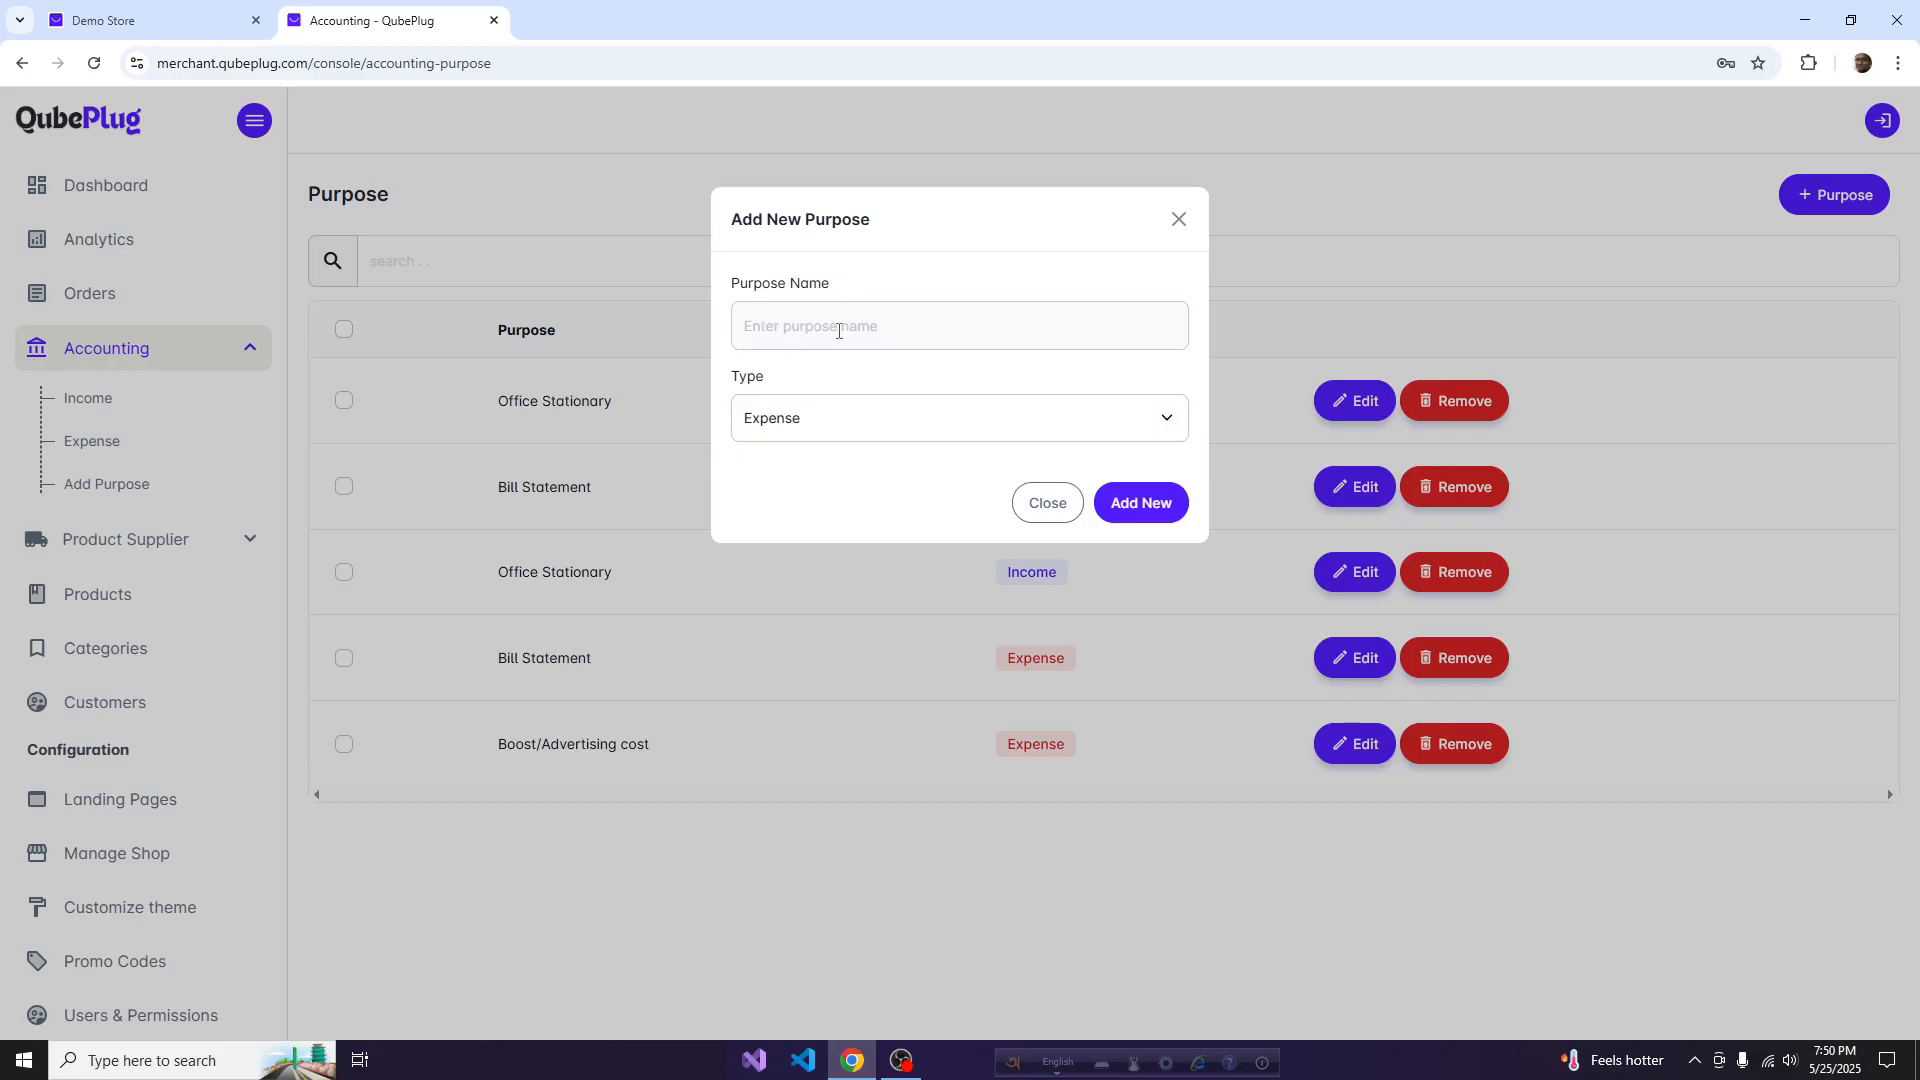
{"action": "left_click", "coordinate": [786, 426]}
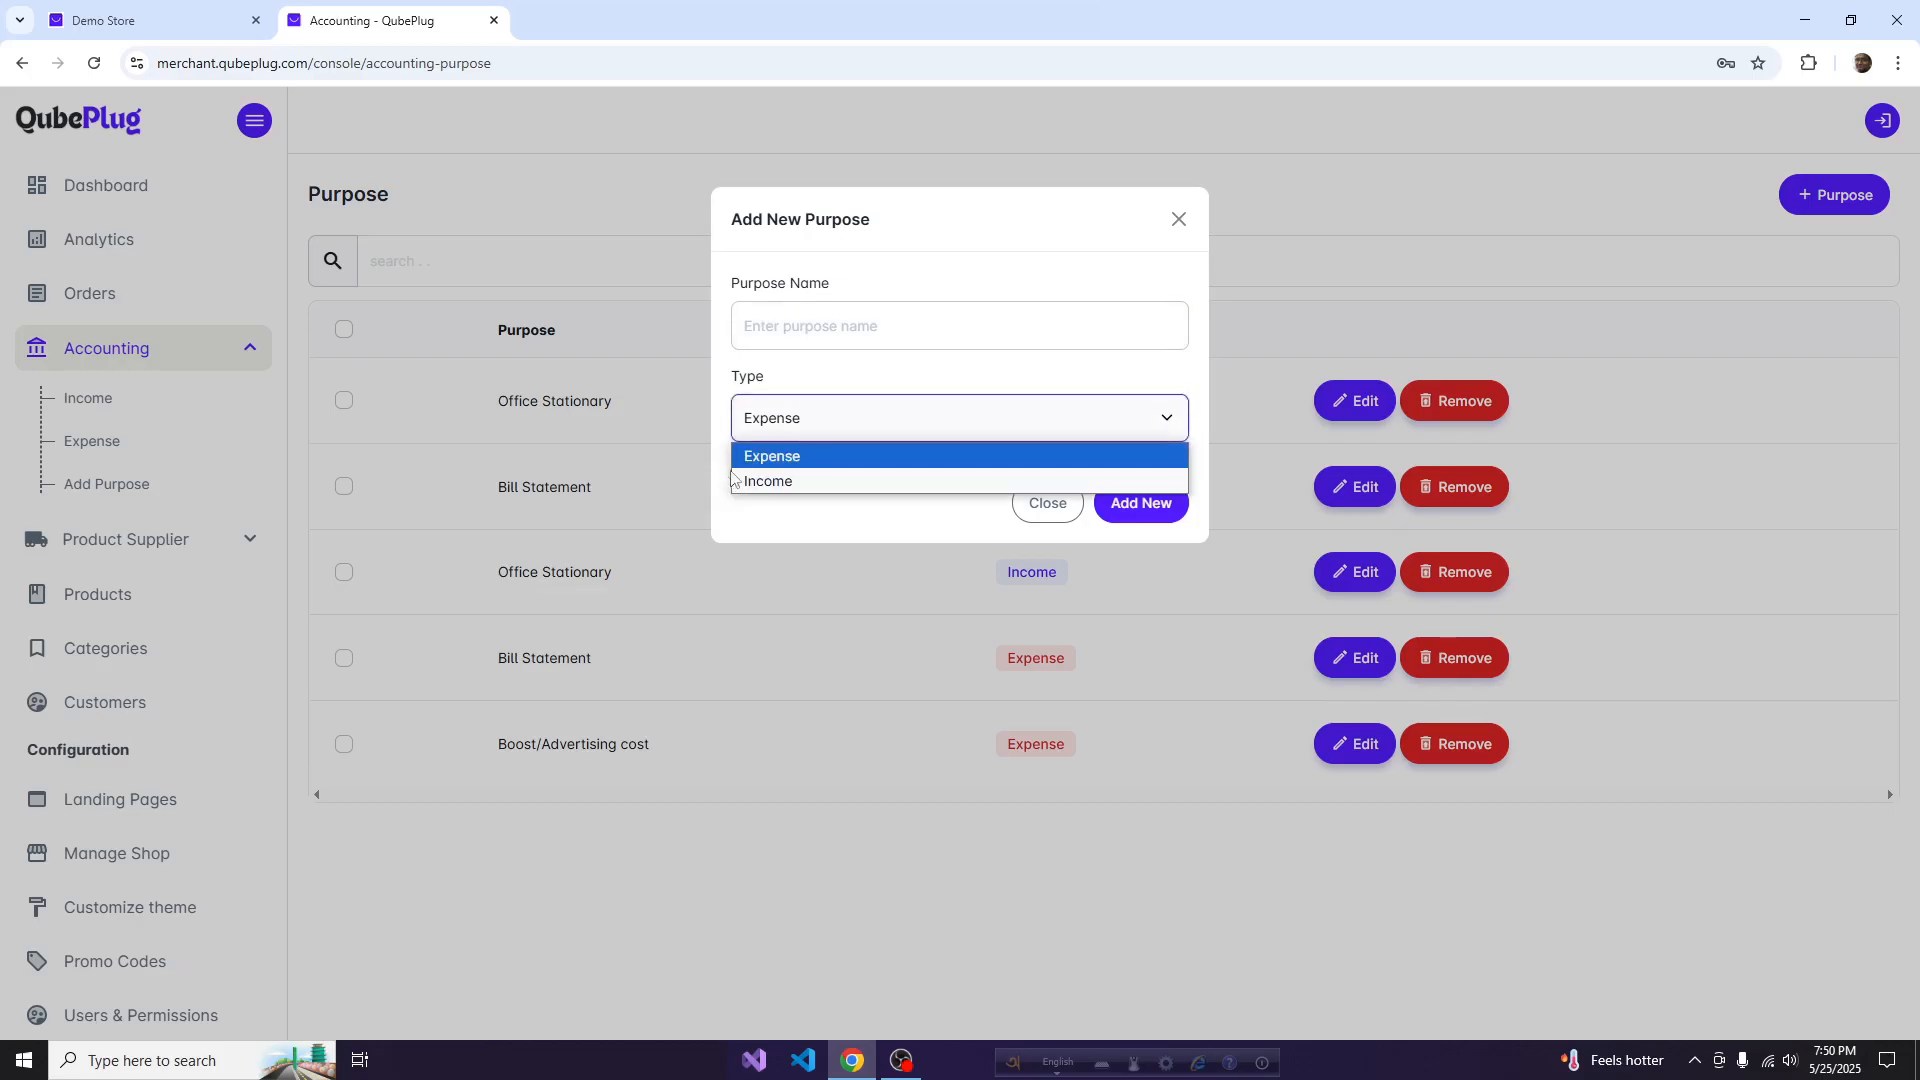
{"action": "left_click", "coordinate": [756, 498]}
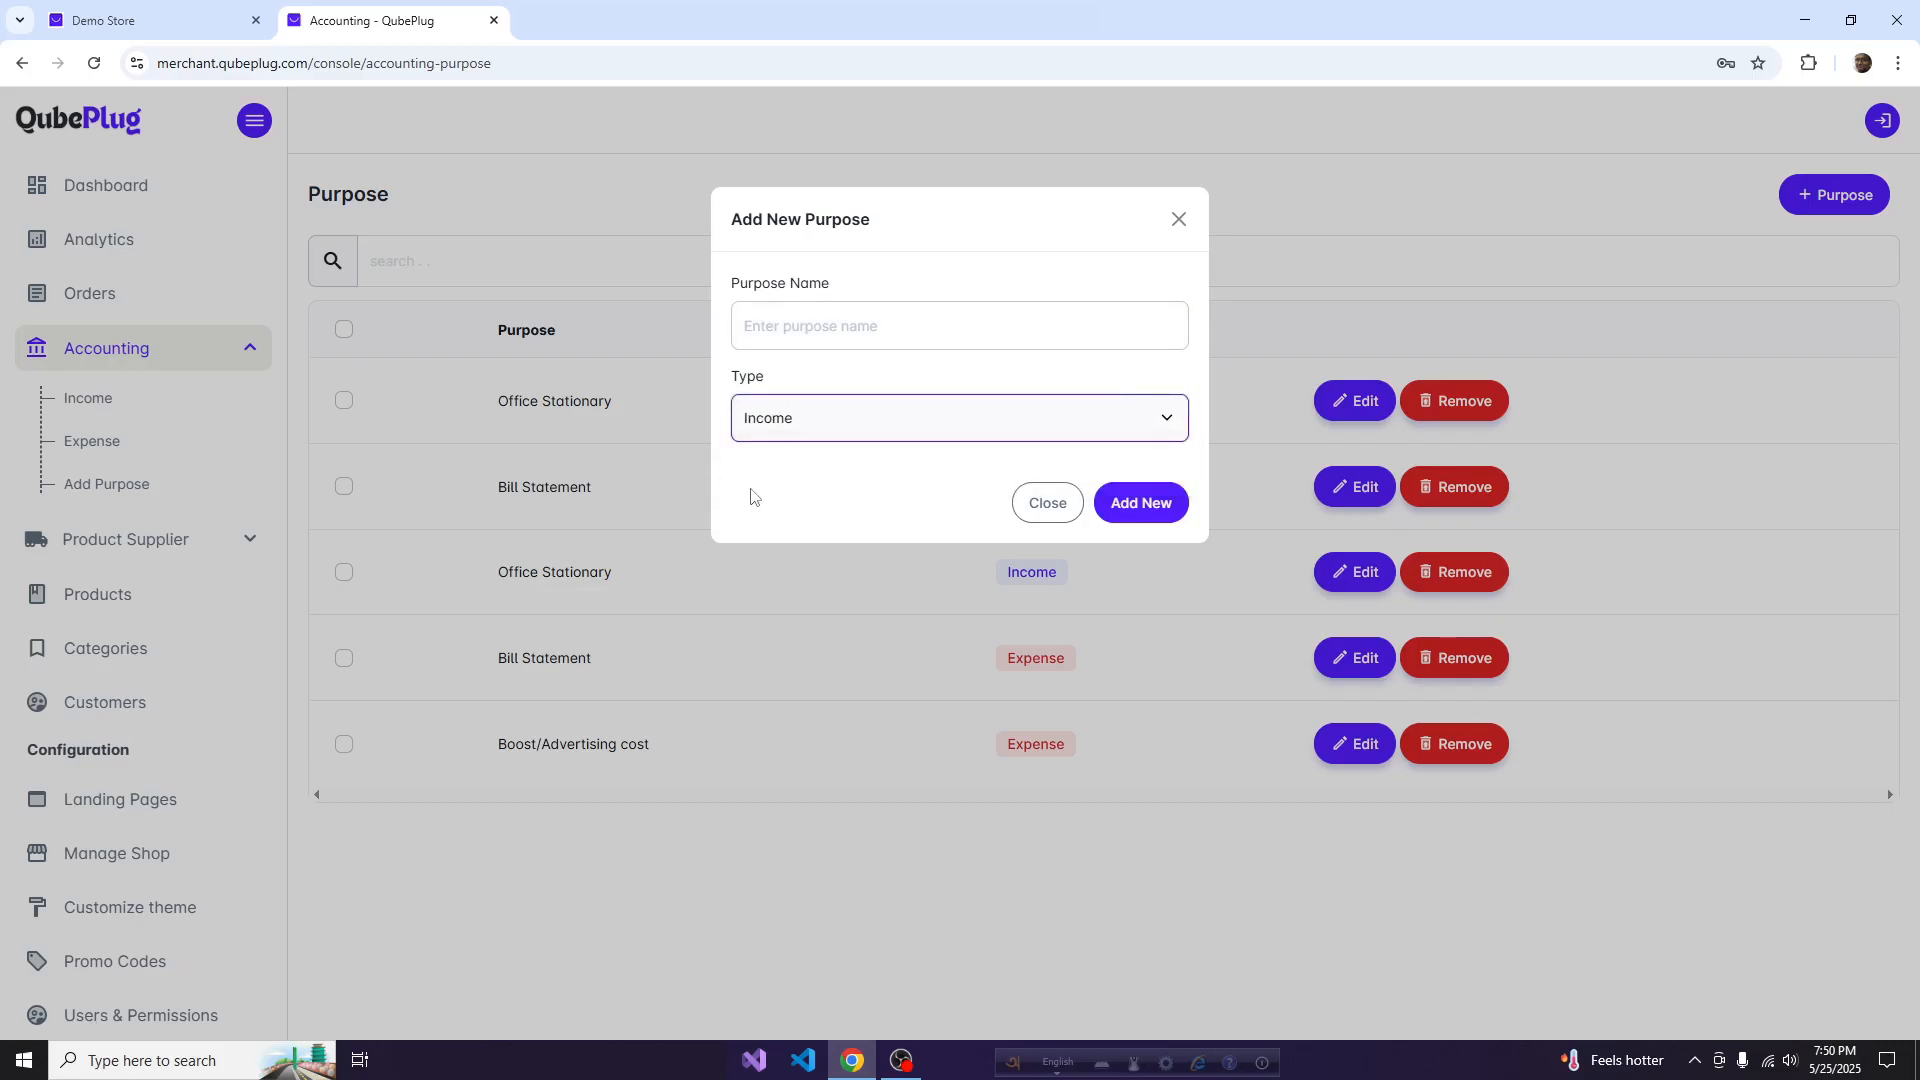
{"action": "left_click", "coordinate": [1047, 502]}
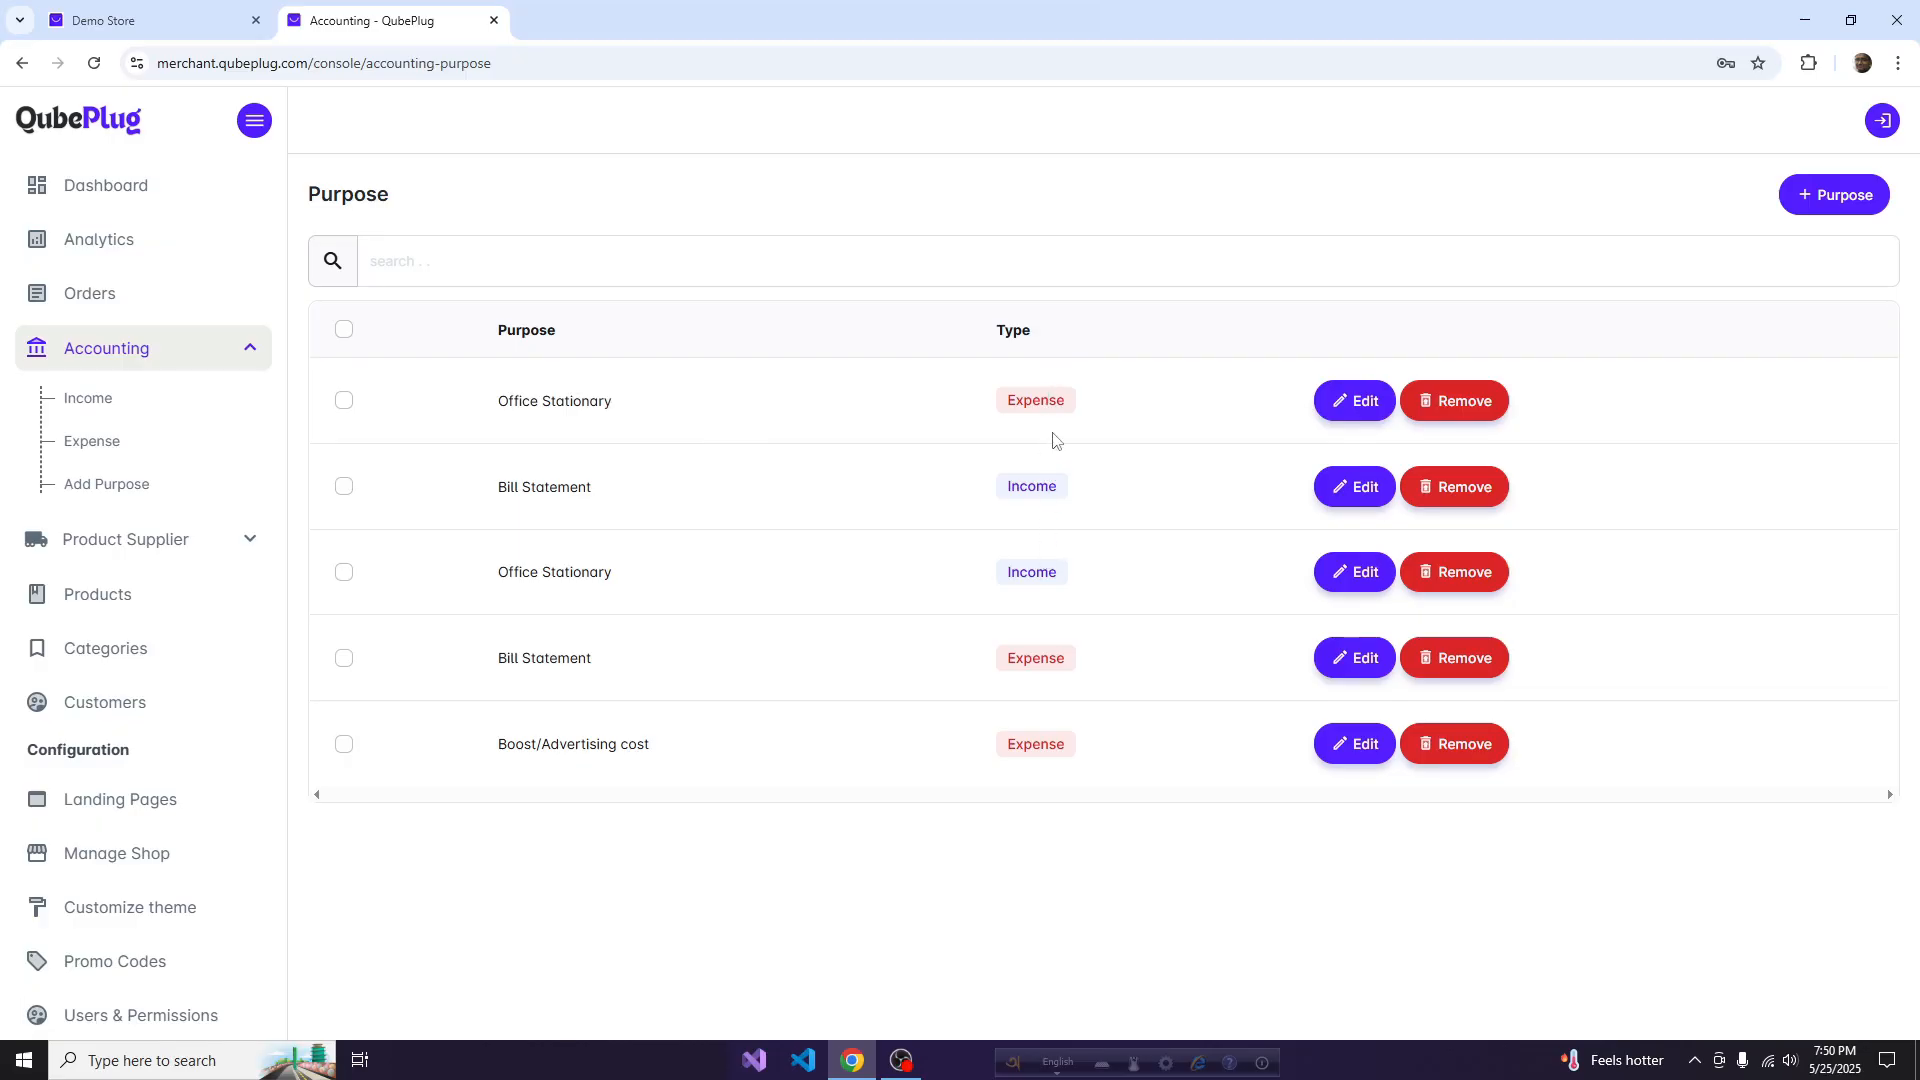
Step: On the Expense page, start a new expense dated 2025-05-25 with the purpose Office Stationary
{"action": "left_click", "coordinate": [108, 447]}
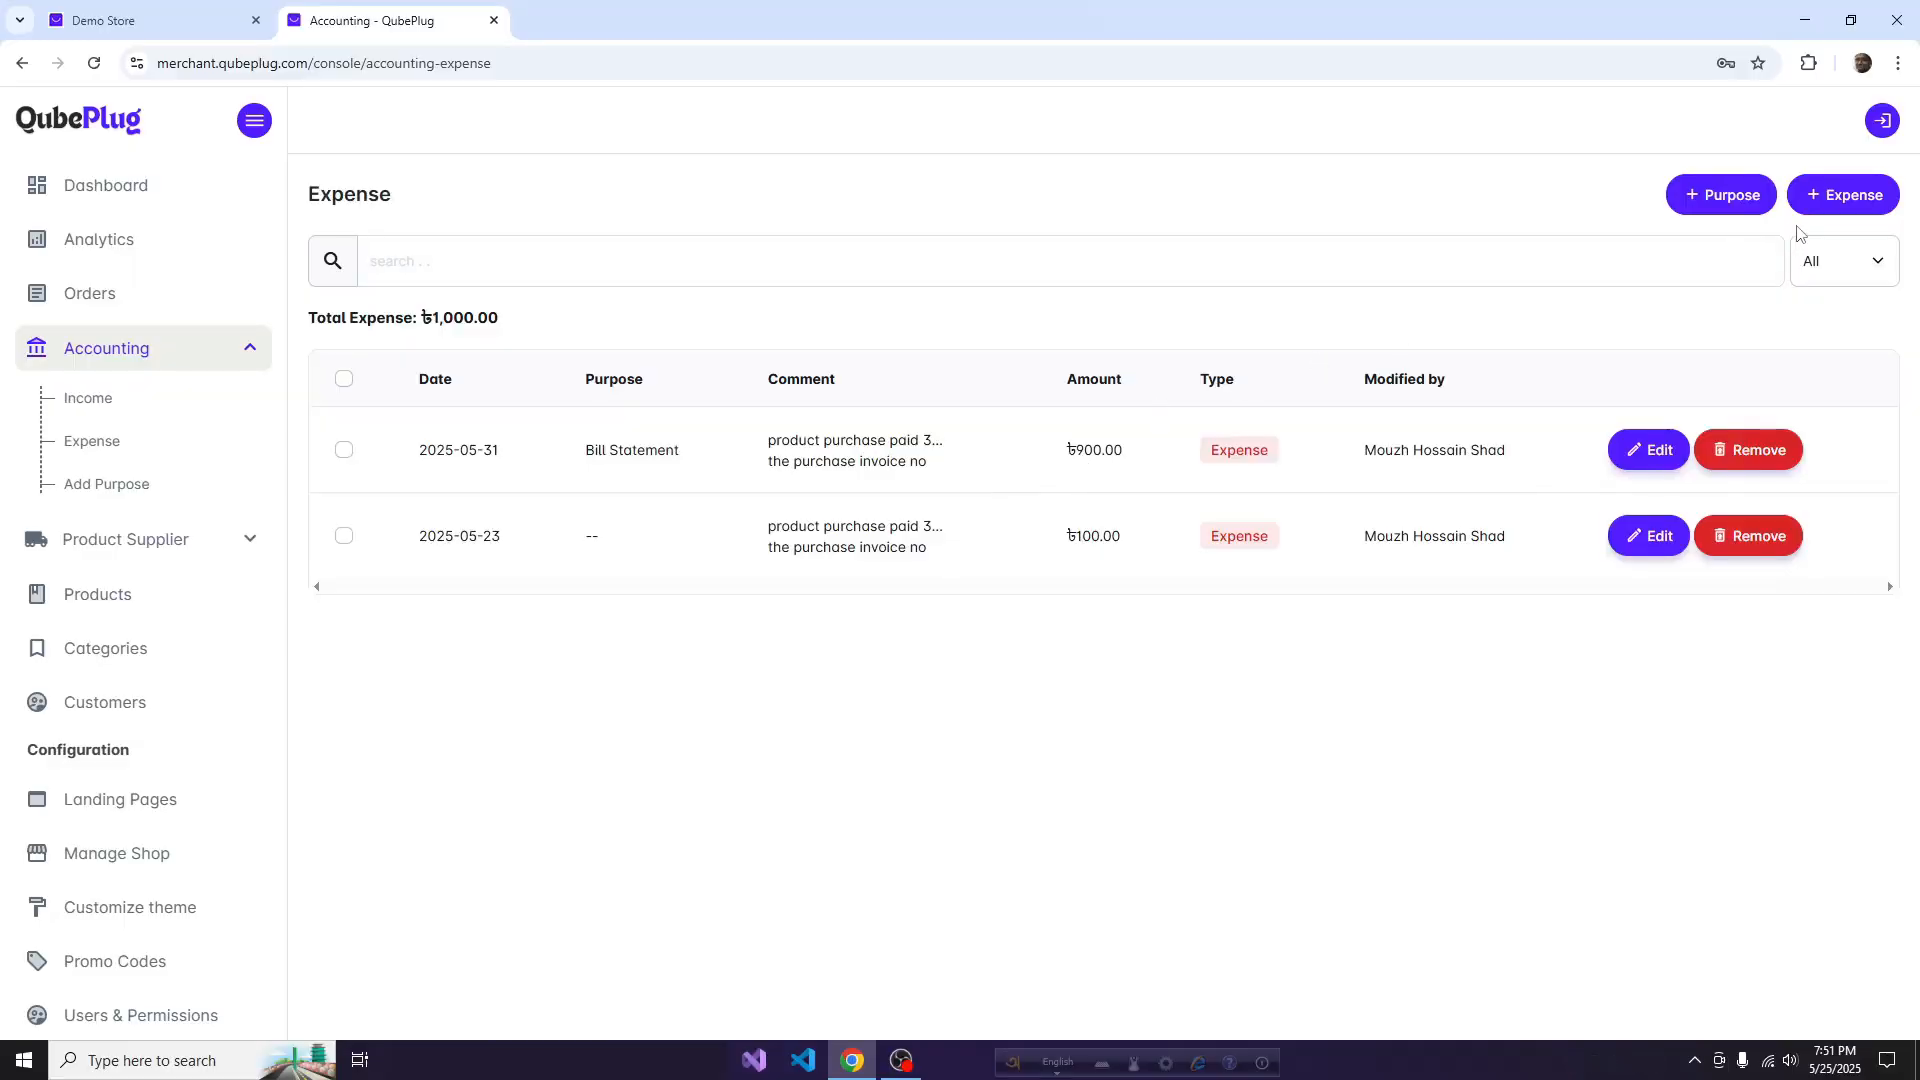
{"action": "left_click", "coordinate": [1858, 203]}
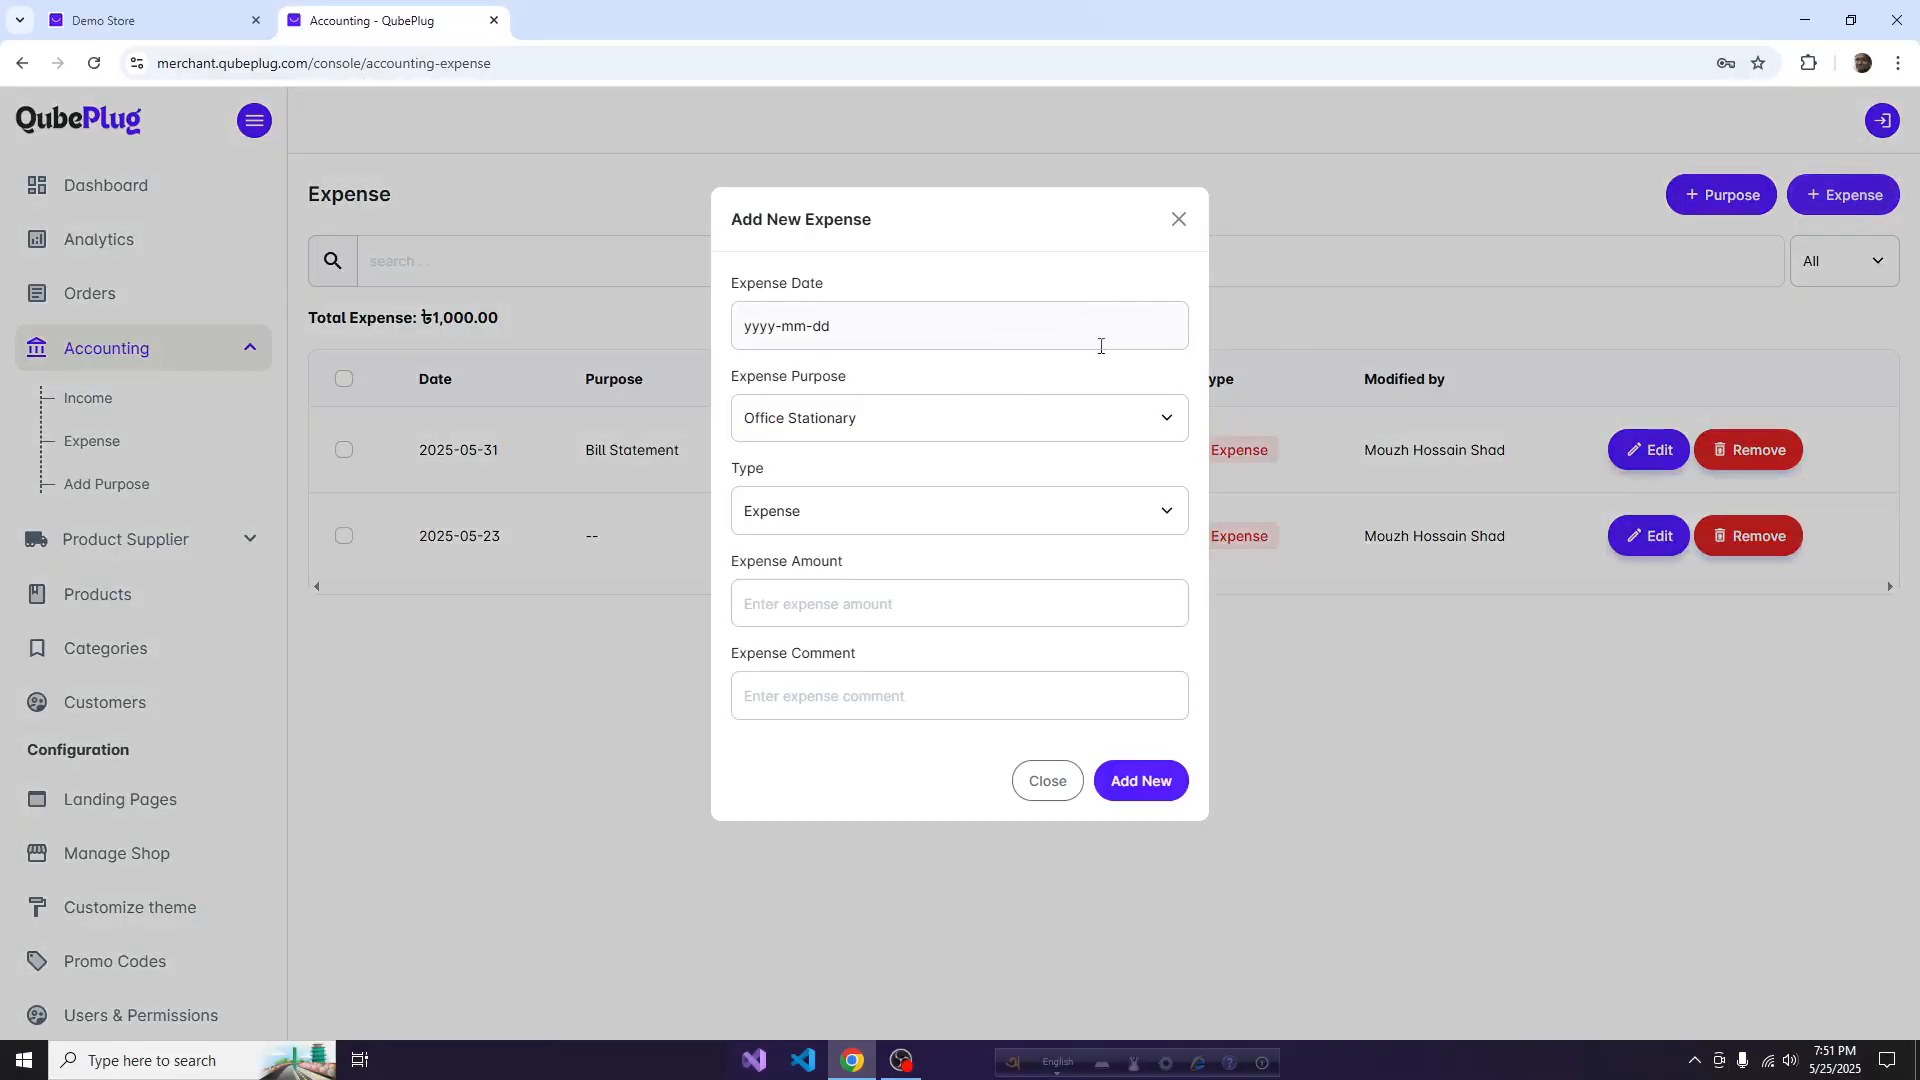
{"action": "left_click", "coordinate": [963, 320]}
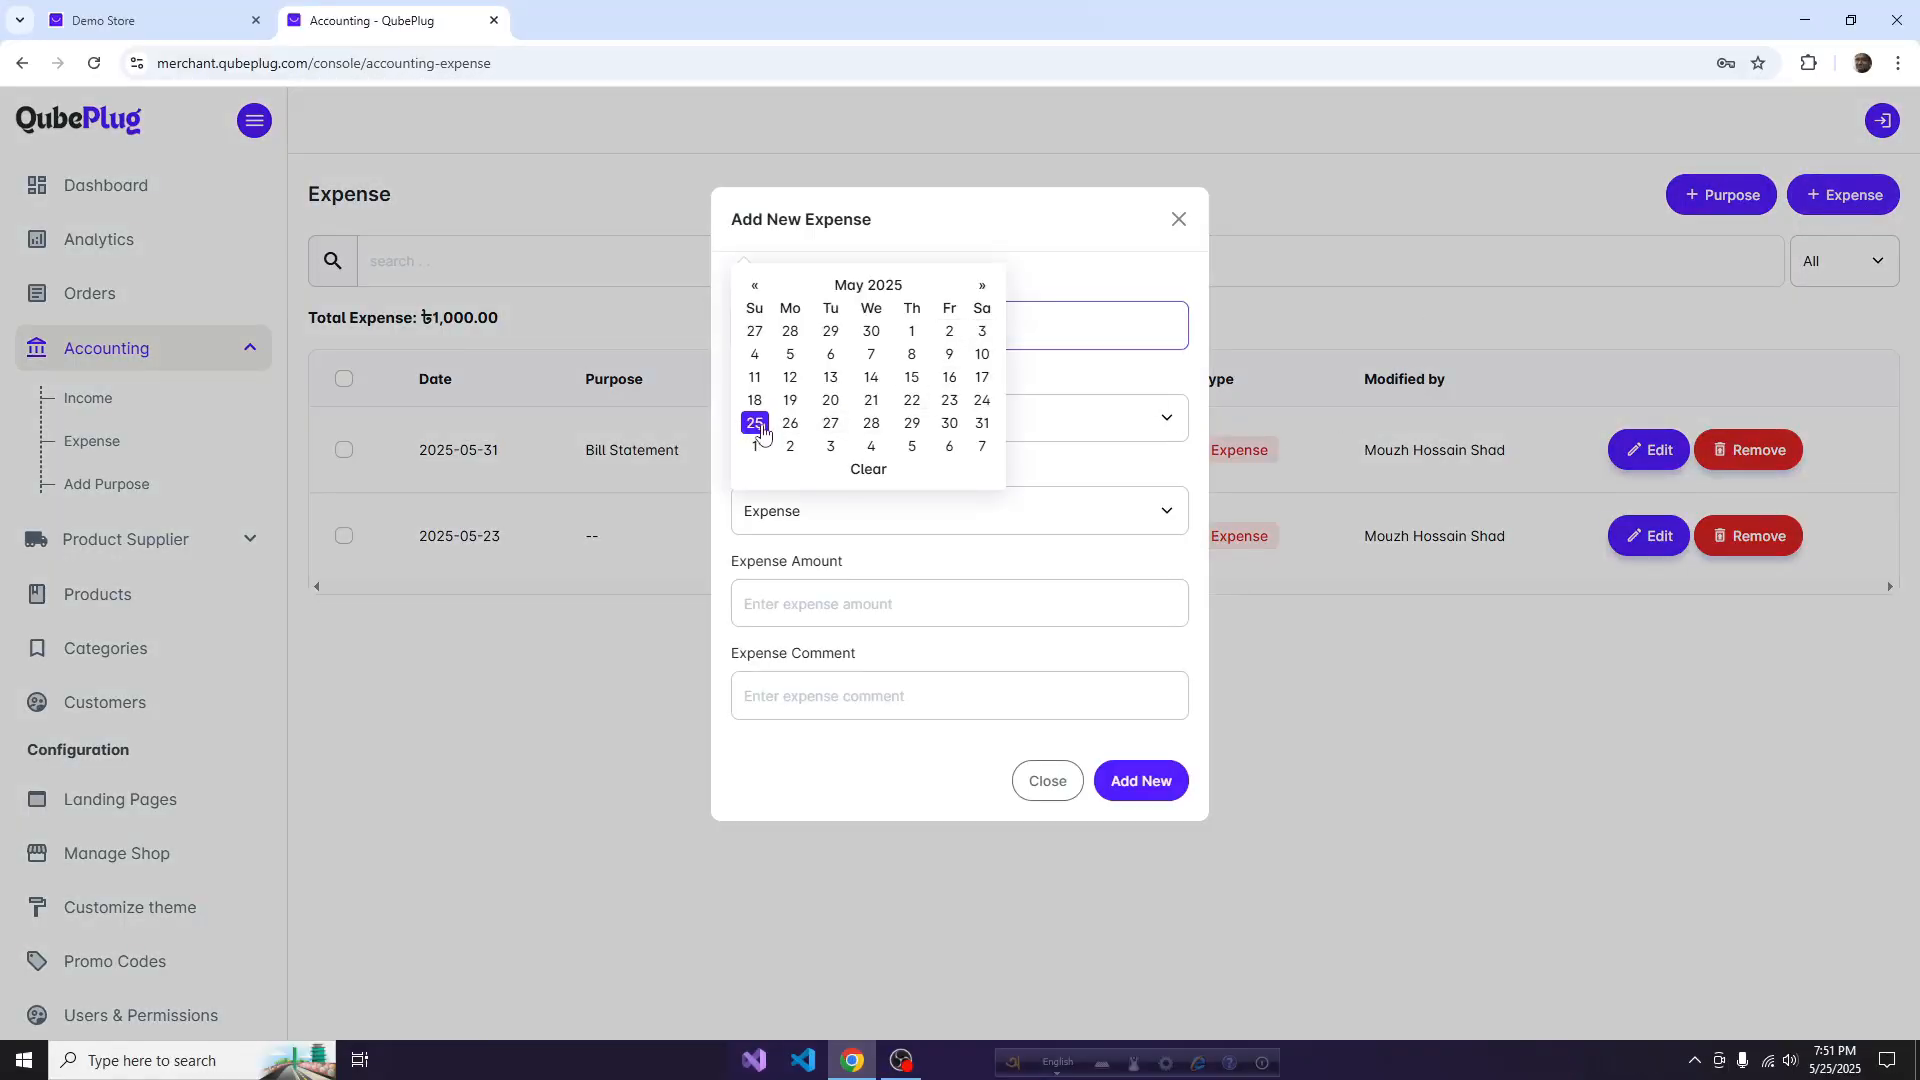
{"action": "left_click", "coordinate": [752, 435]}
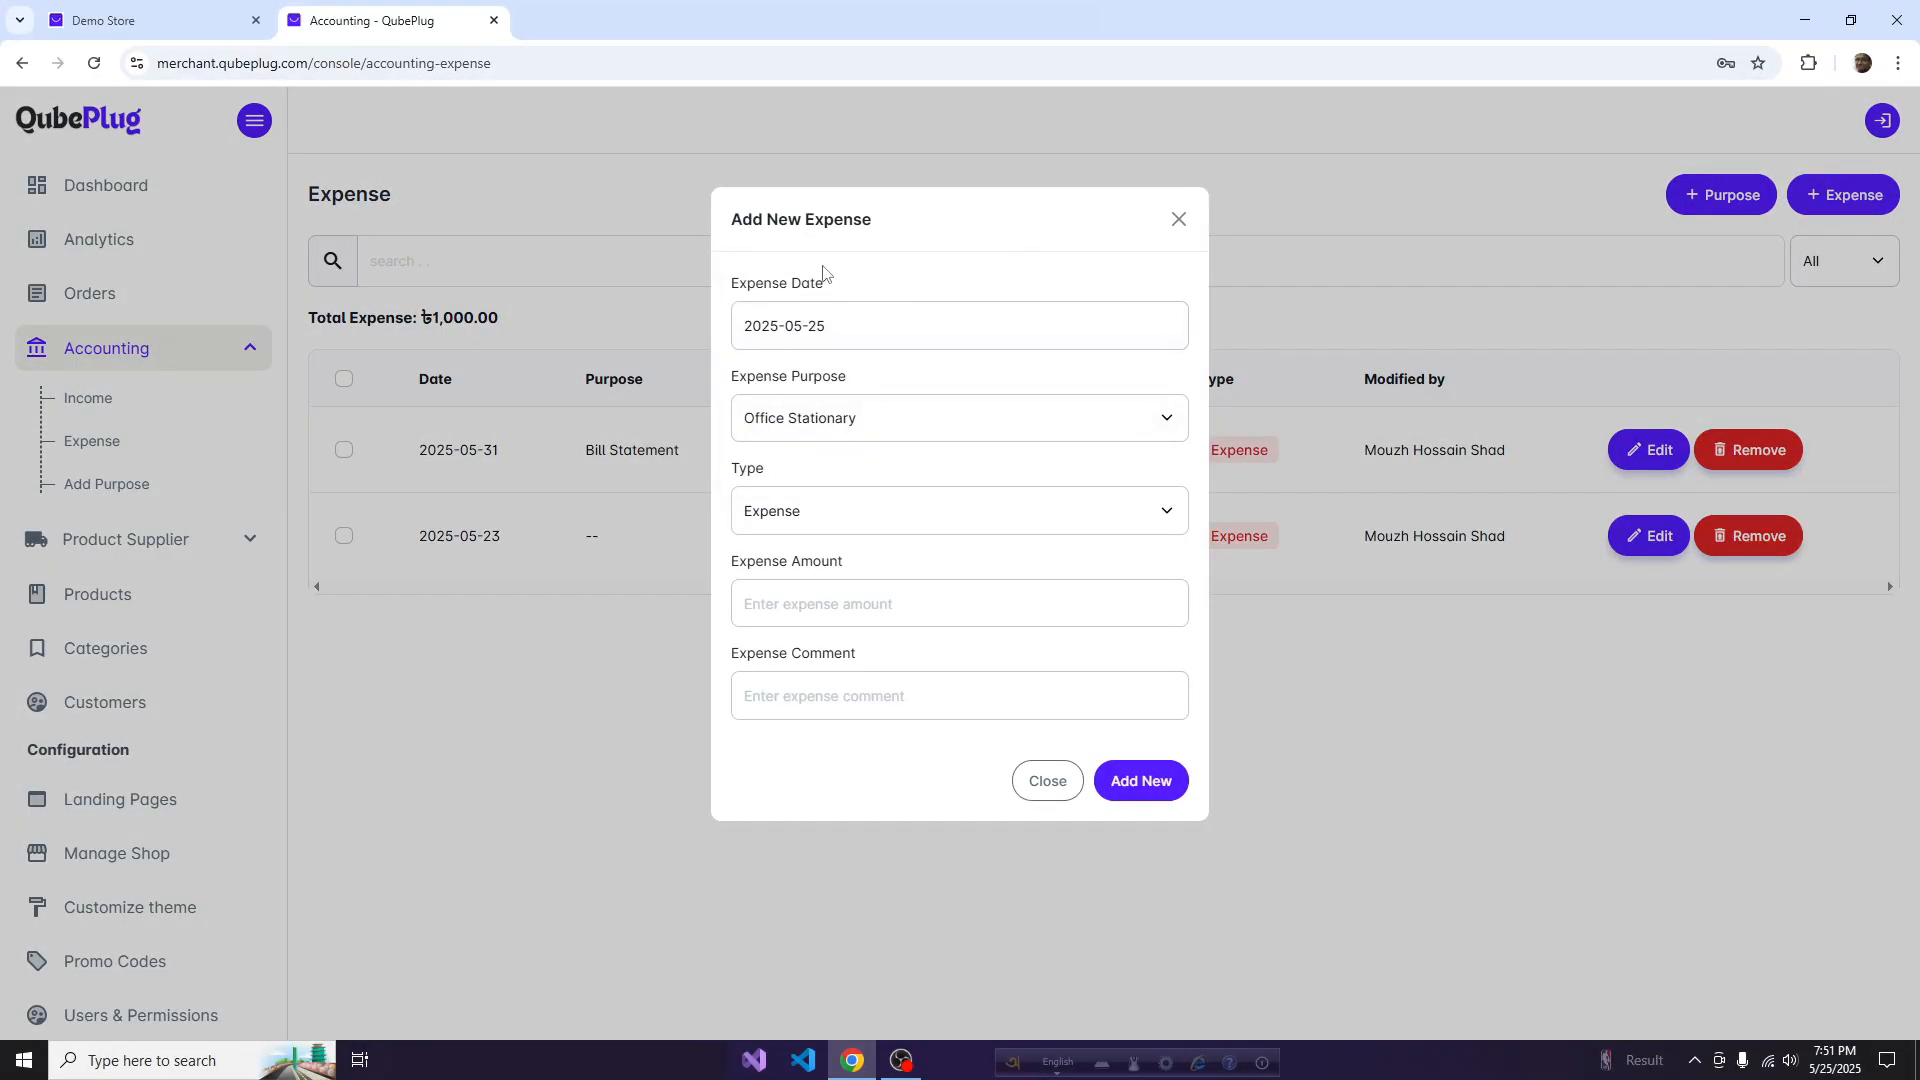
{"action": "left_click", "coordinate": [910, 416]}
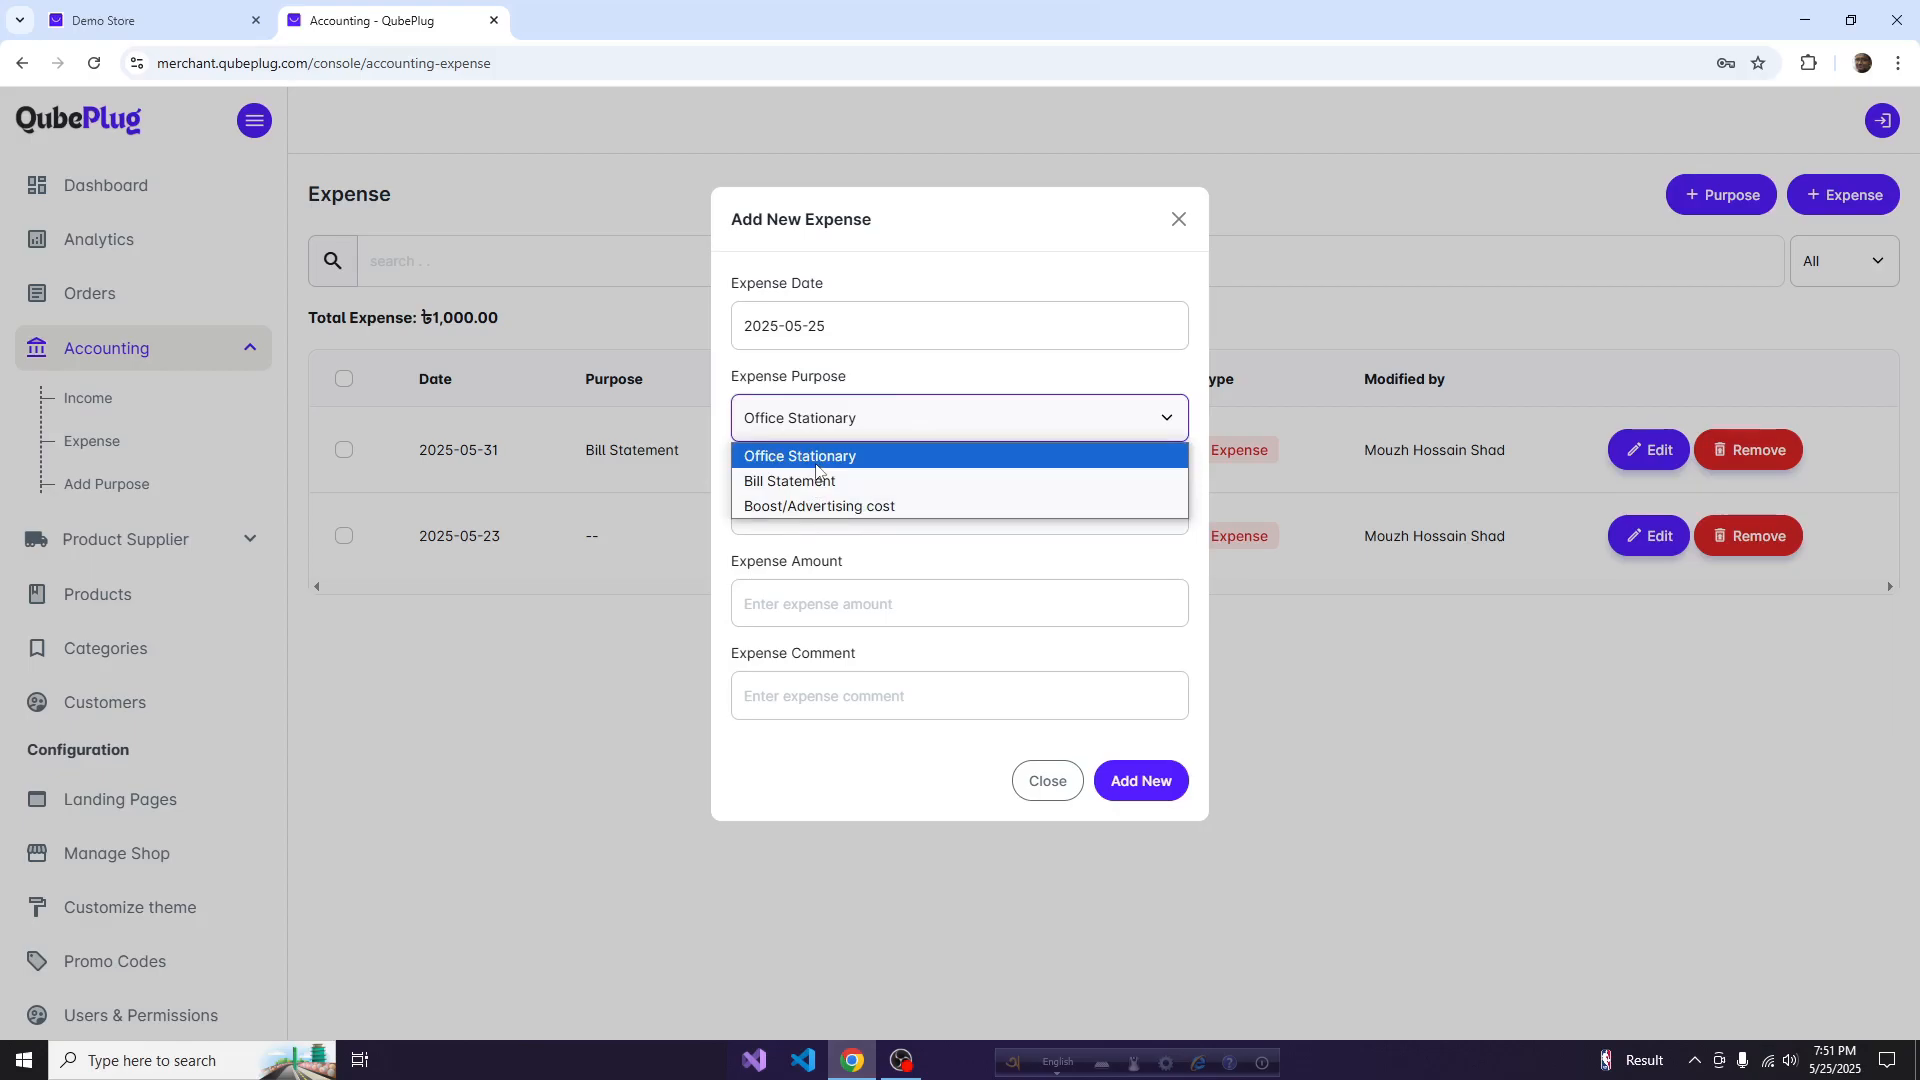
{"action": "left_click", "coordinate": [816, 460]}
{"action": "left_click", "coordinate": [817, 471]}
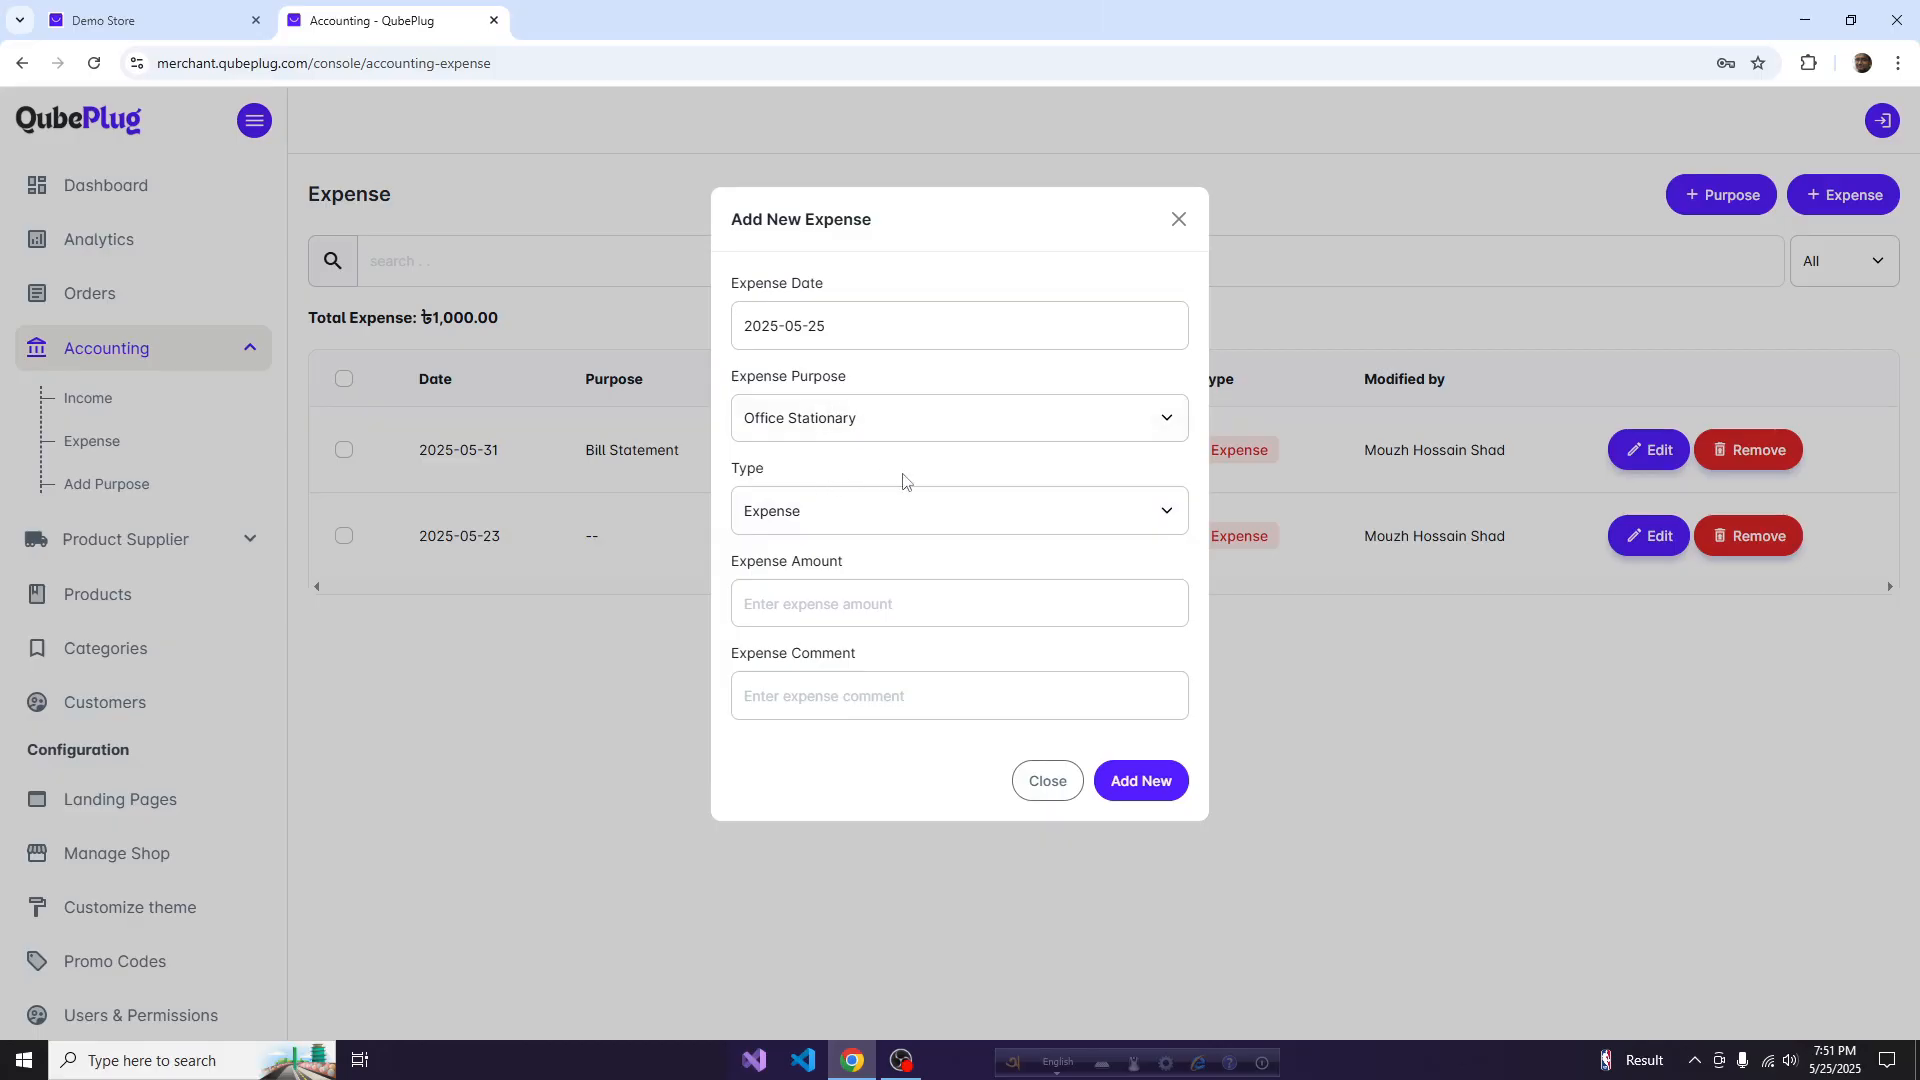
Step: Keep the type as Expense, set the amount to 500, fill in the suggested product purchase comment and add the expense
{"action": "left_click", "coordinate": [860, 510]}
{"action": "left_click", "coordinate": [861, 542]}
{"action": "left_click", "coordinate": [842, 595]}
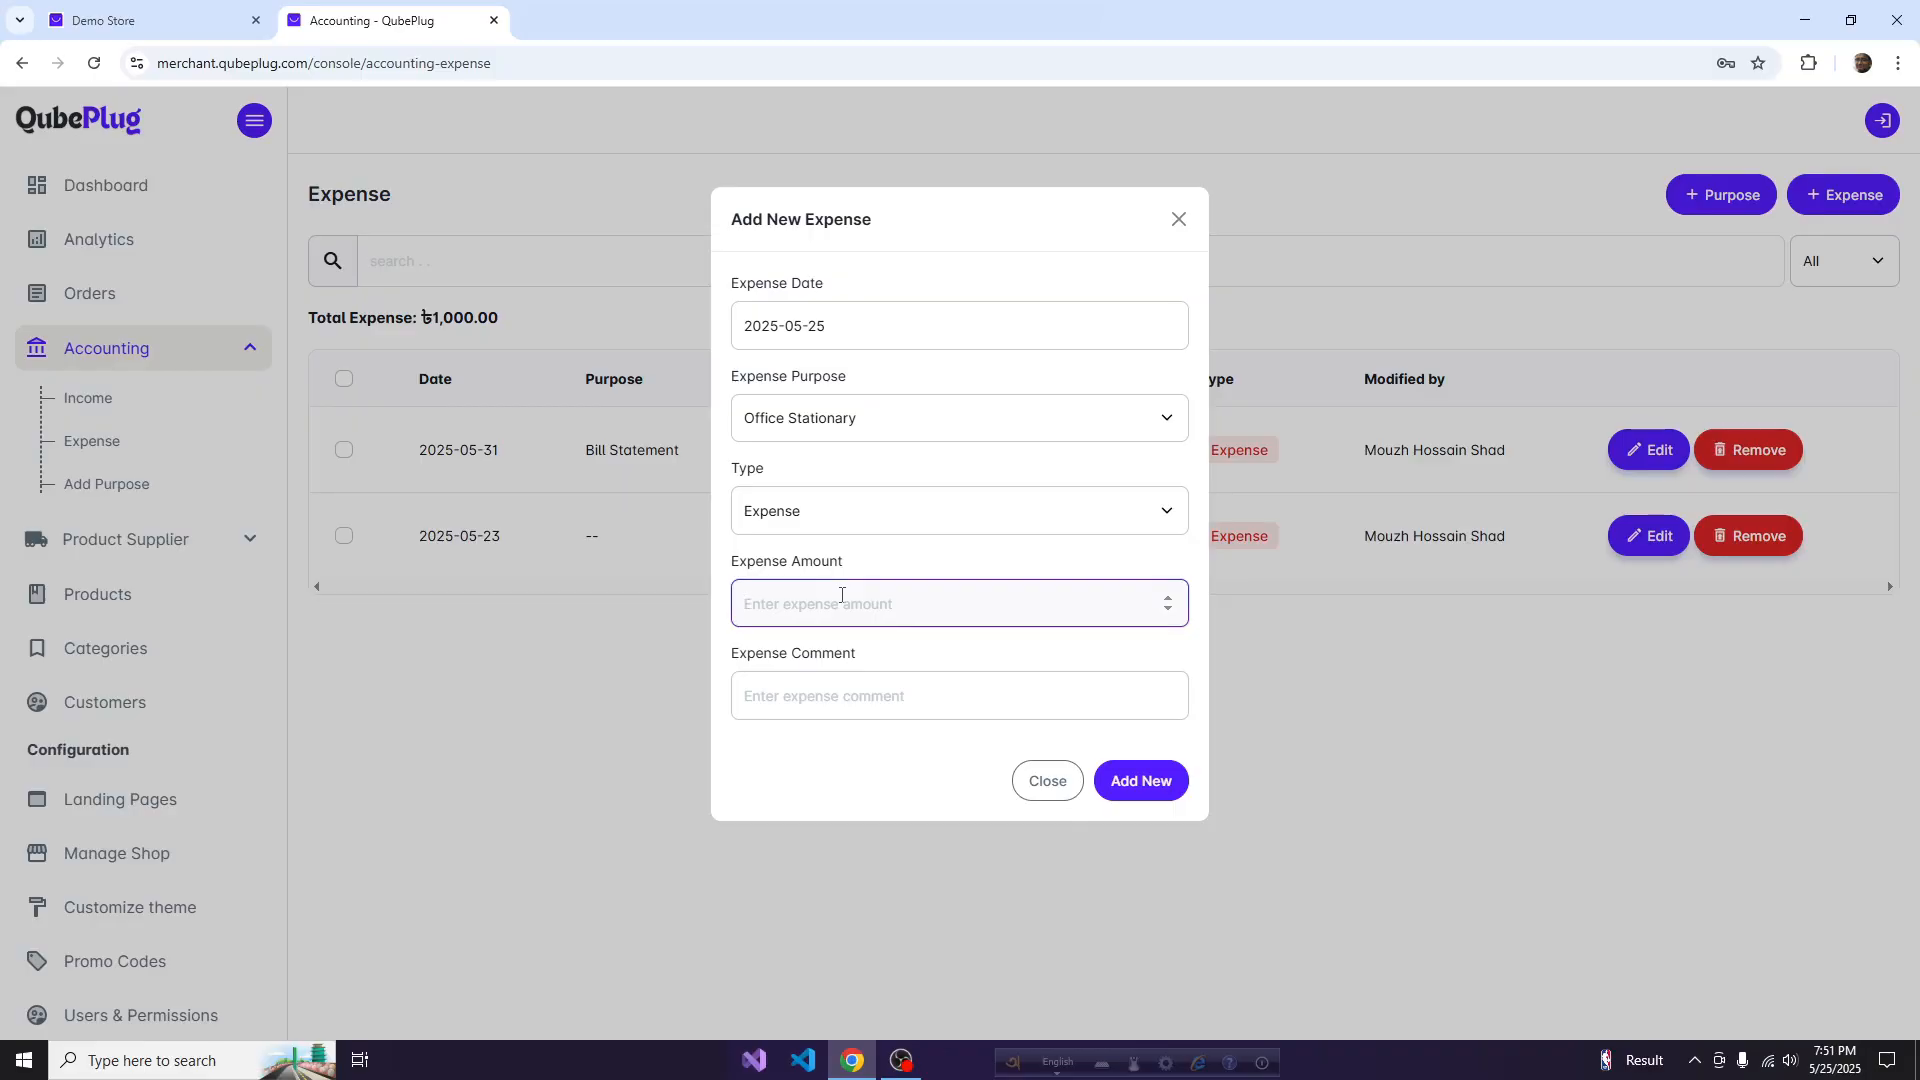
{"action": "type", "text": "500"}
{"action": "left_click", "coordinate": [851, 698]}
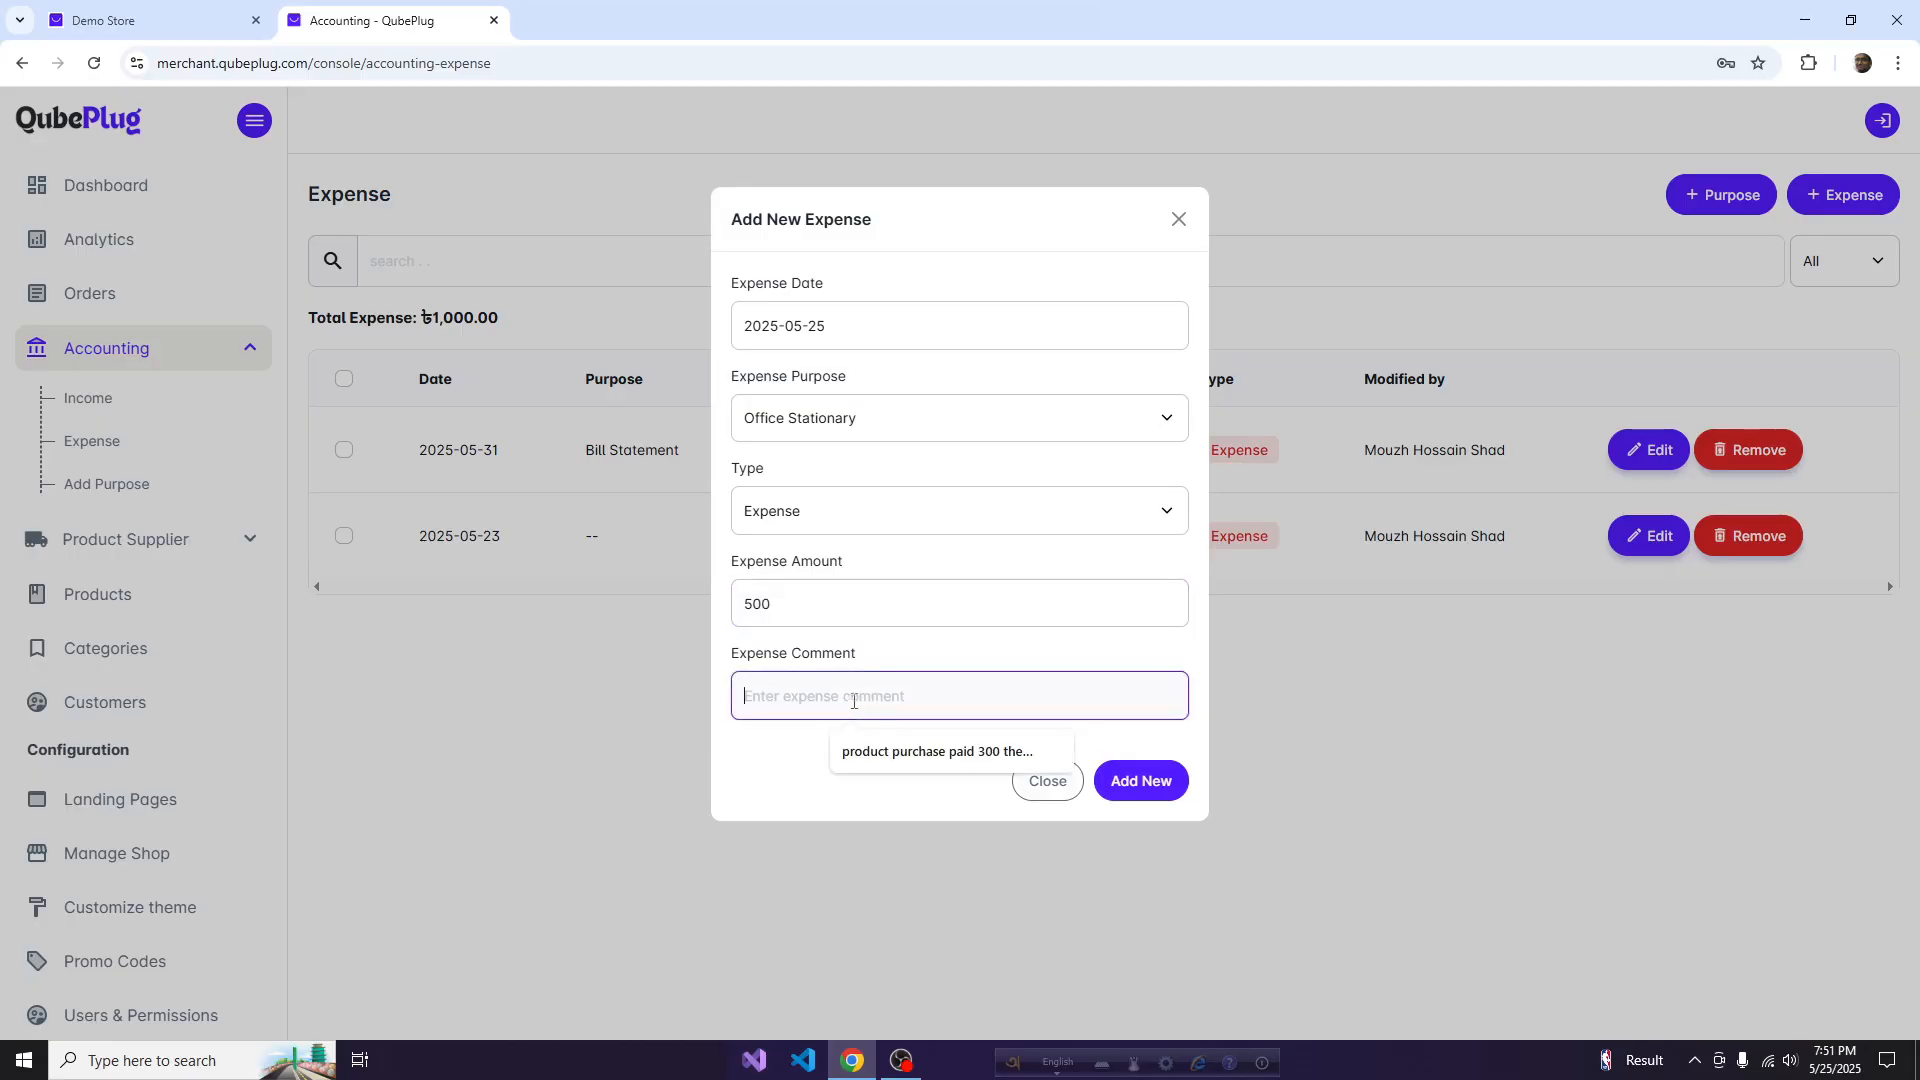
{"action": "left_click", "coordinate": [864, 762]}
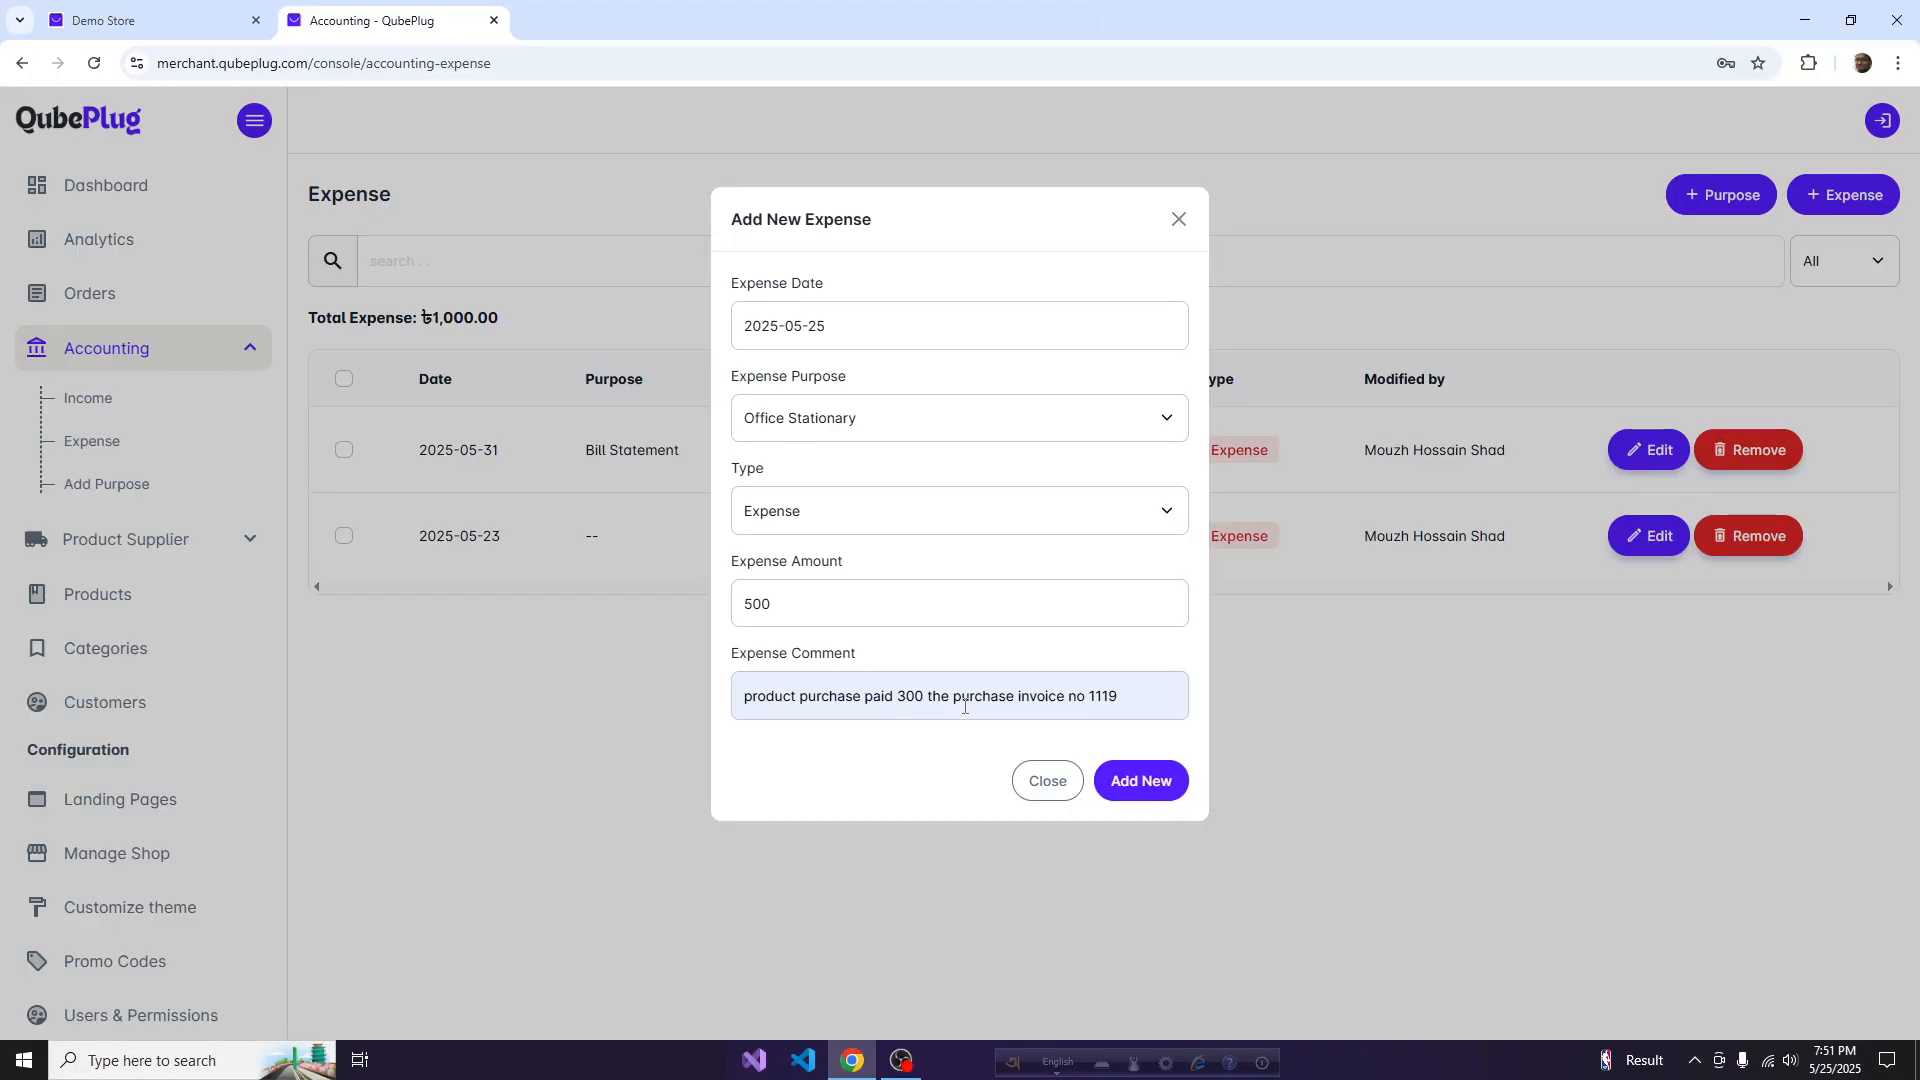
{"action": "left_click", "coordinate": [1118, 781]}
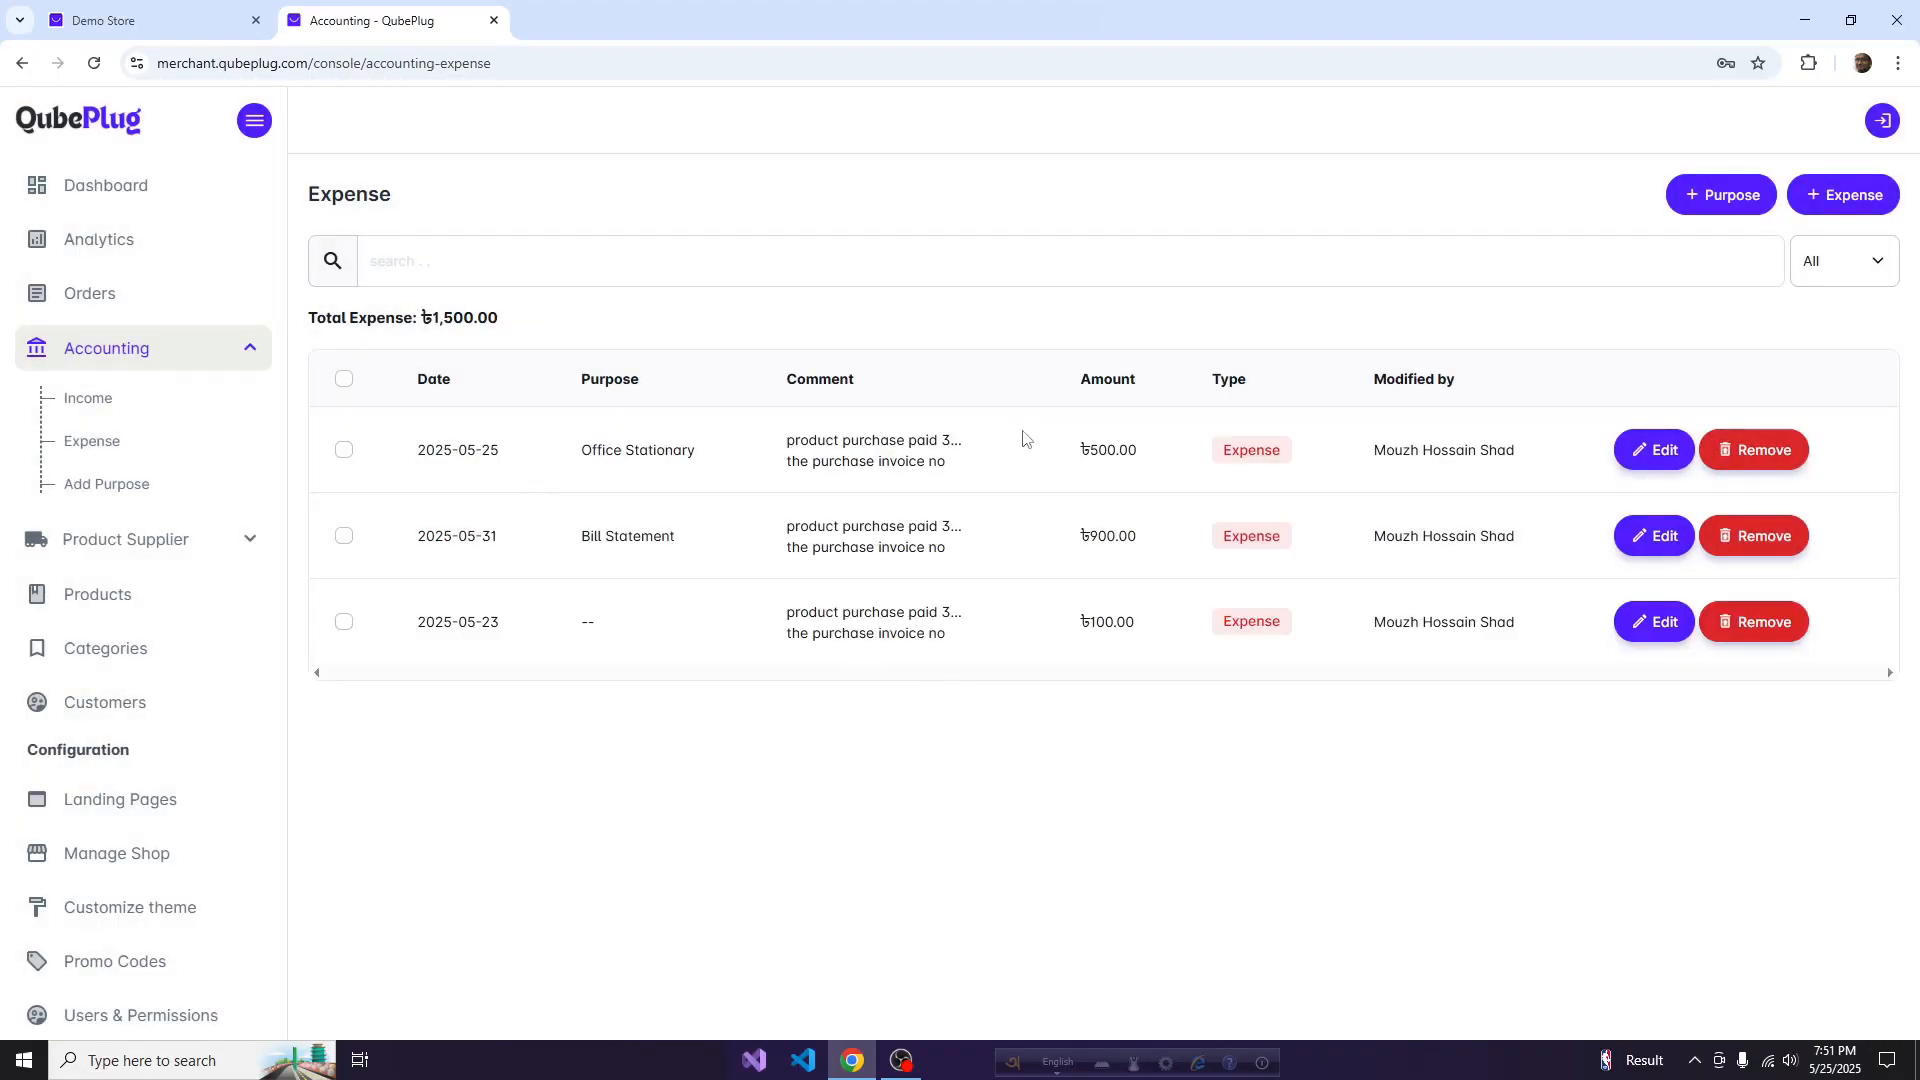
Step: Review the new Office Stationary entry in the expense list and the total expense
{"action": "left_click_drag", "start_coordinate": [572, 451], "coordinate": [1228, 449]}
{"action": "left_click", "coordinate": [1059, 500]}
{"action": "left_click_drag", "start_coordinate": [397, 318], "coordinate": [506, 330]}
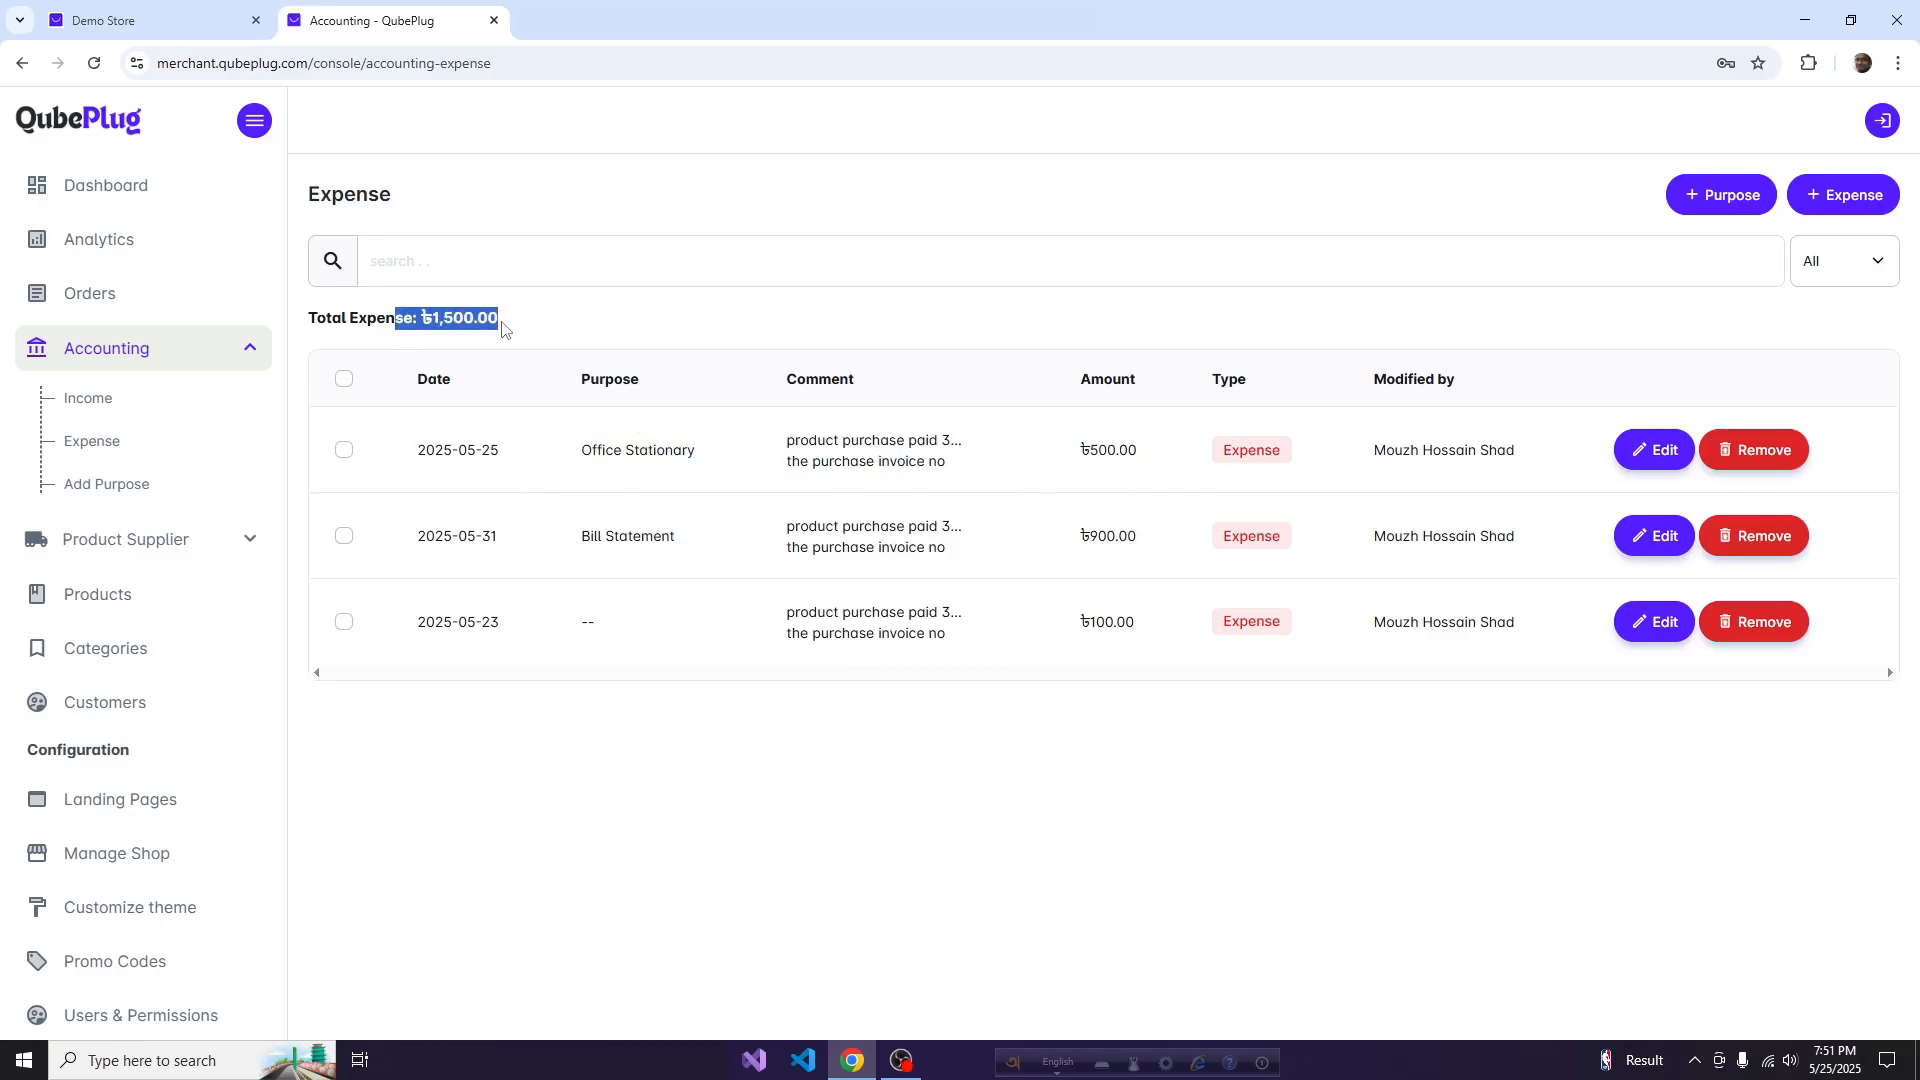
Step: Check the Other Expense value for May 2025 in the dashboard's monthly table
{"action": "left_click", "coordinate": [108, 190]}
{"action": "scroll", "coordinate": [1179, 622], "scroll_direction": "down", "scroll_amount": 15}
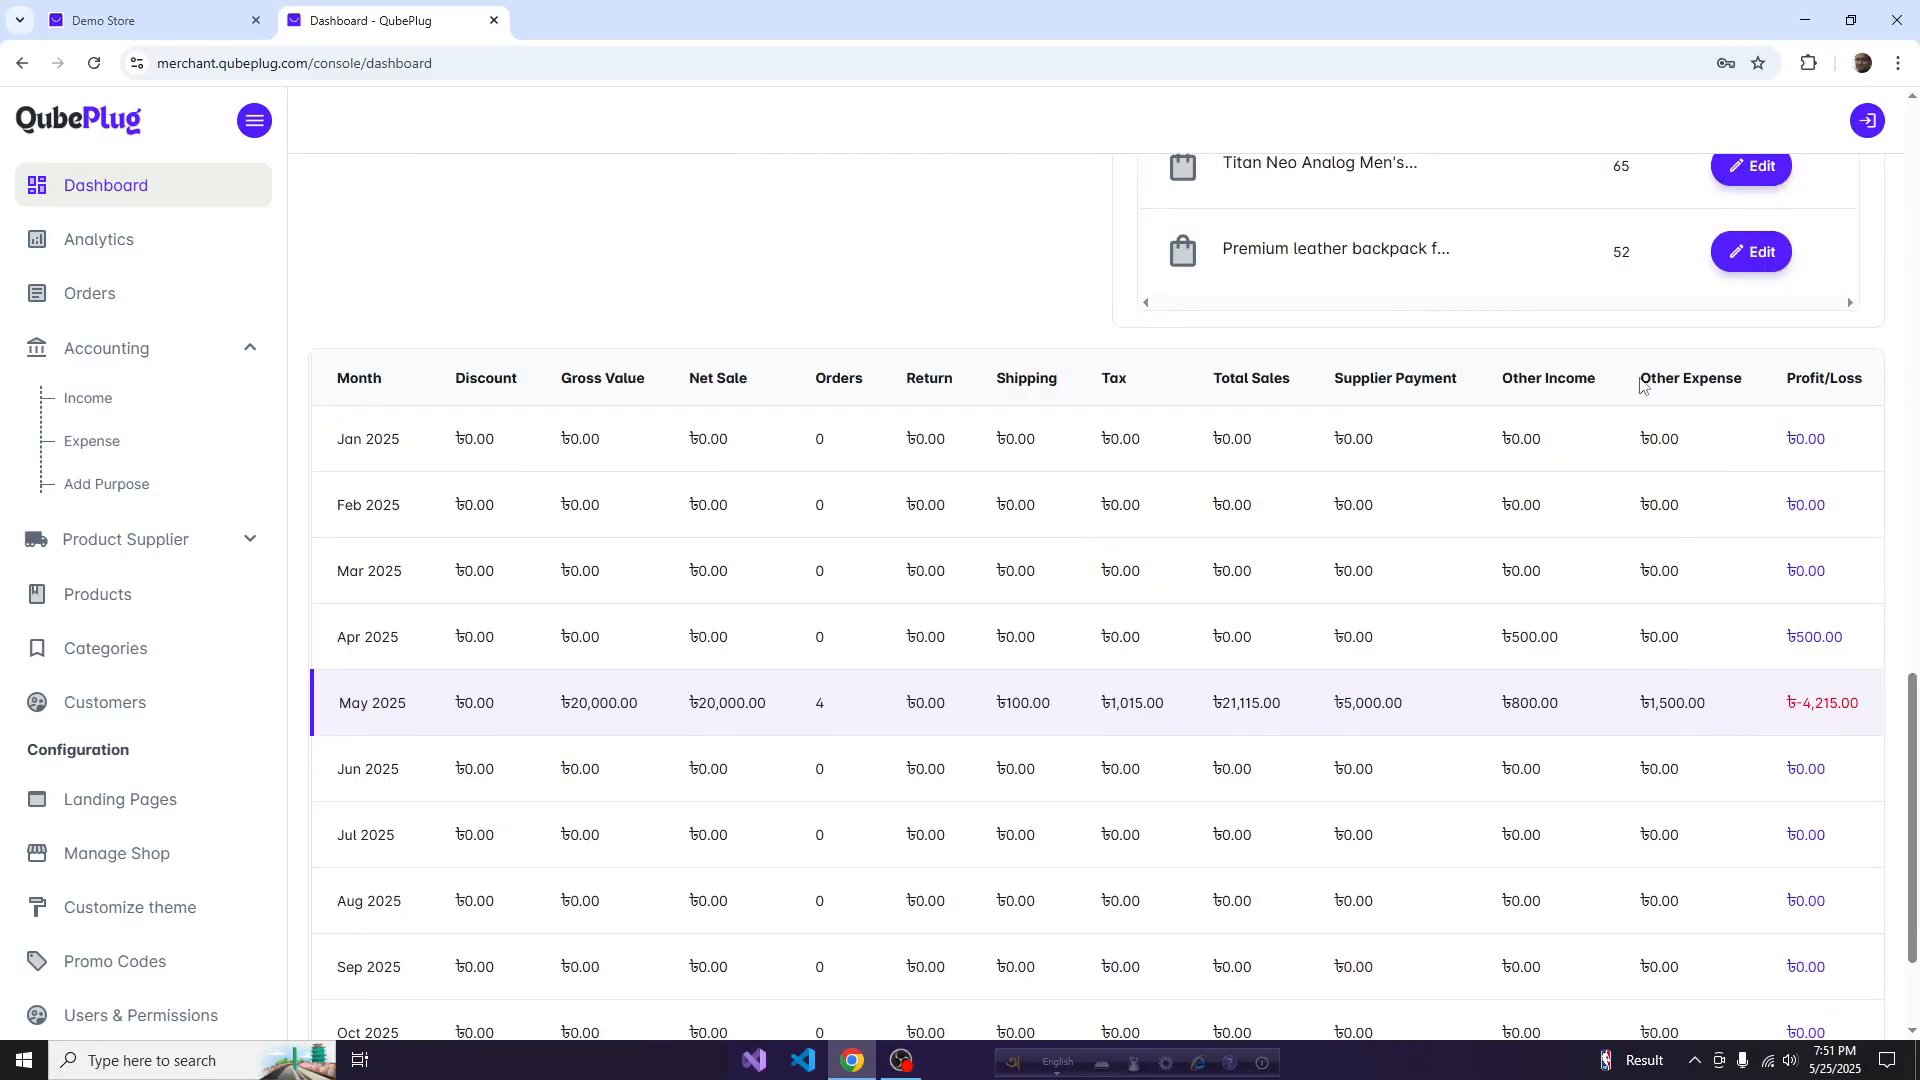
{"action": "left_click_drag", "start_coordinate": [1641, 378], "coordinate": [1745, 380]}
{"action": "left_click_drag", "start_coordinate": [1720, 706], "coordinate": [1640, 705]}
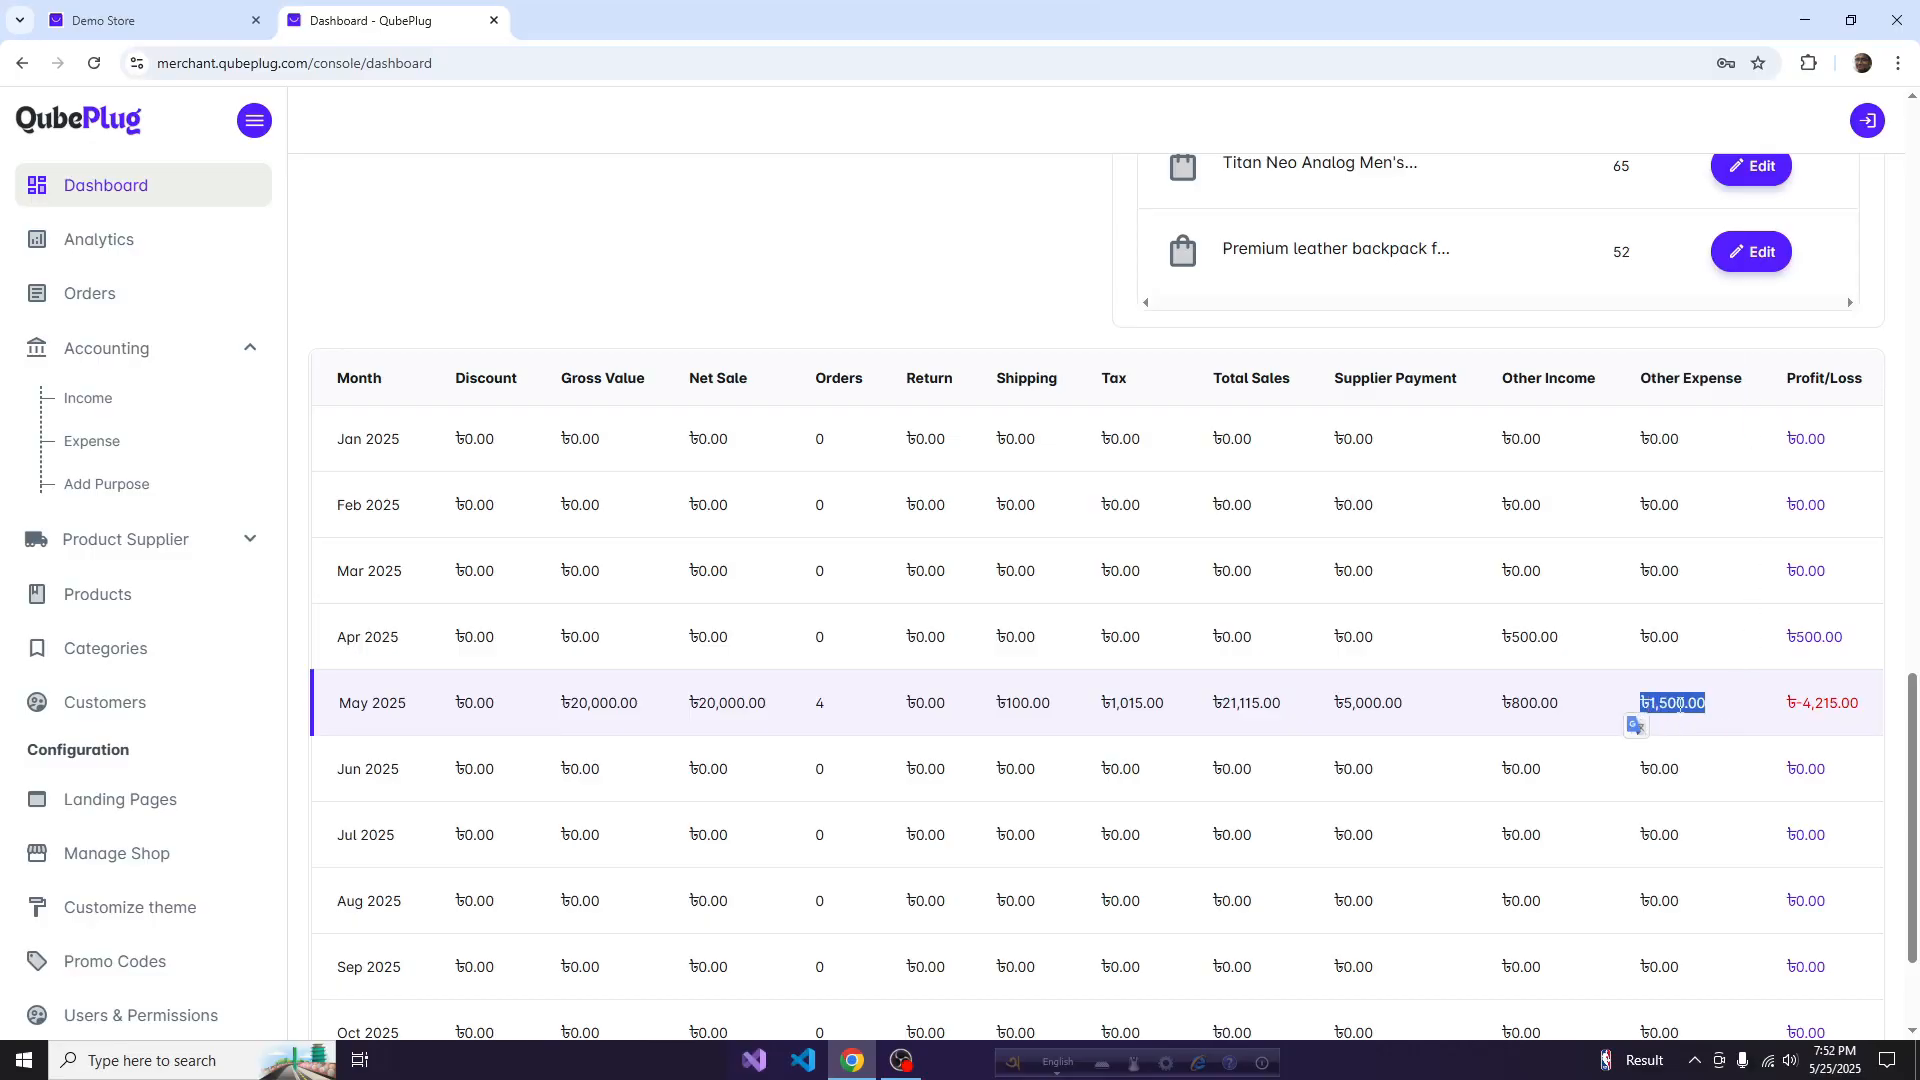
{"action": "left_click", "coordinate": [1680, 703]}
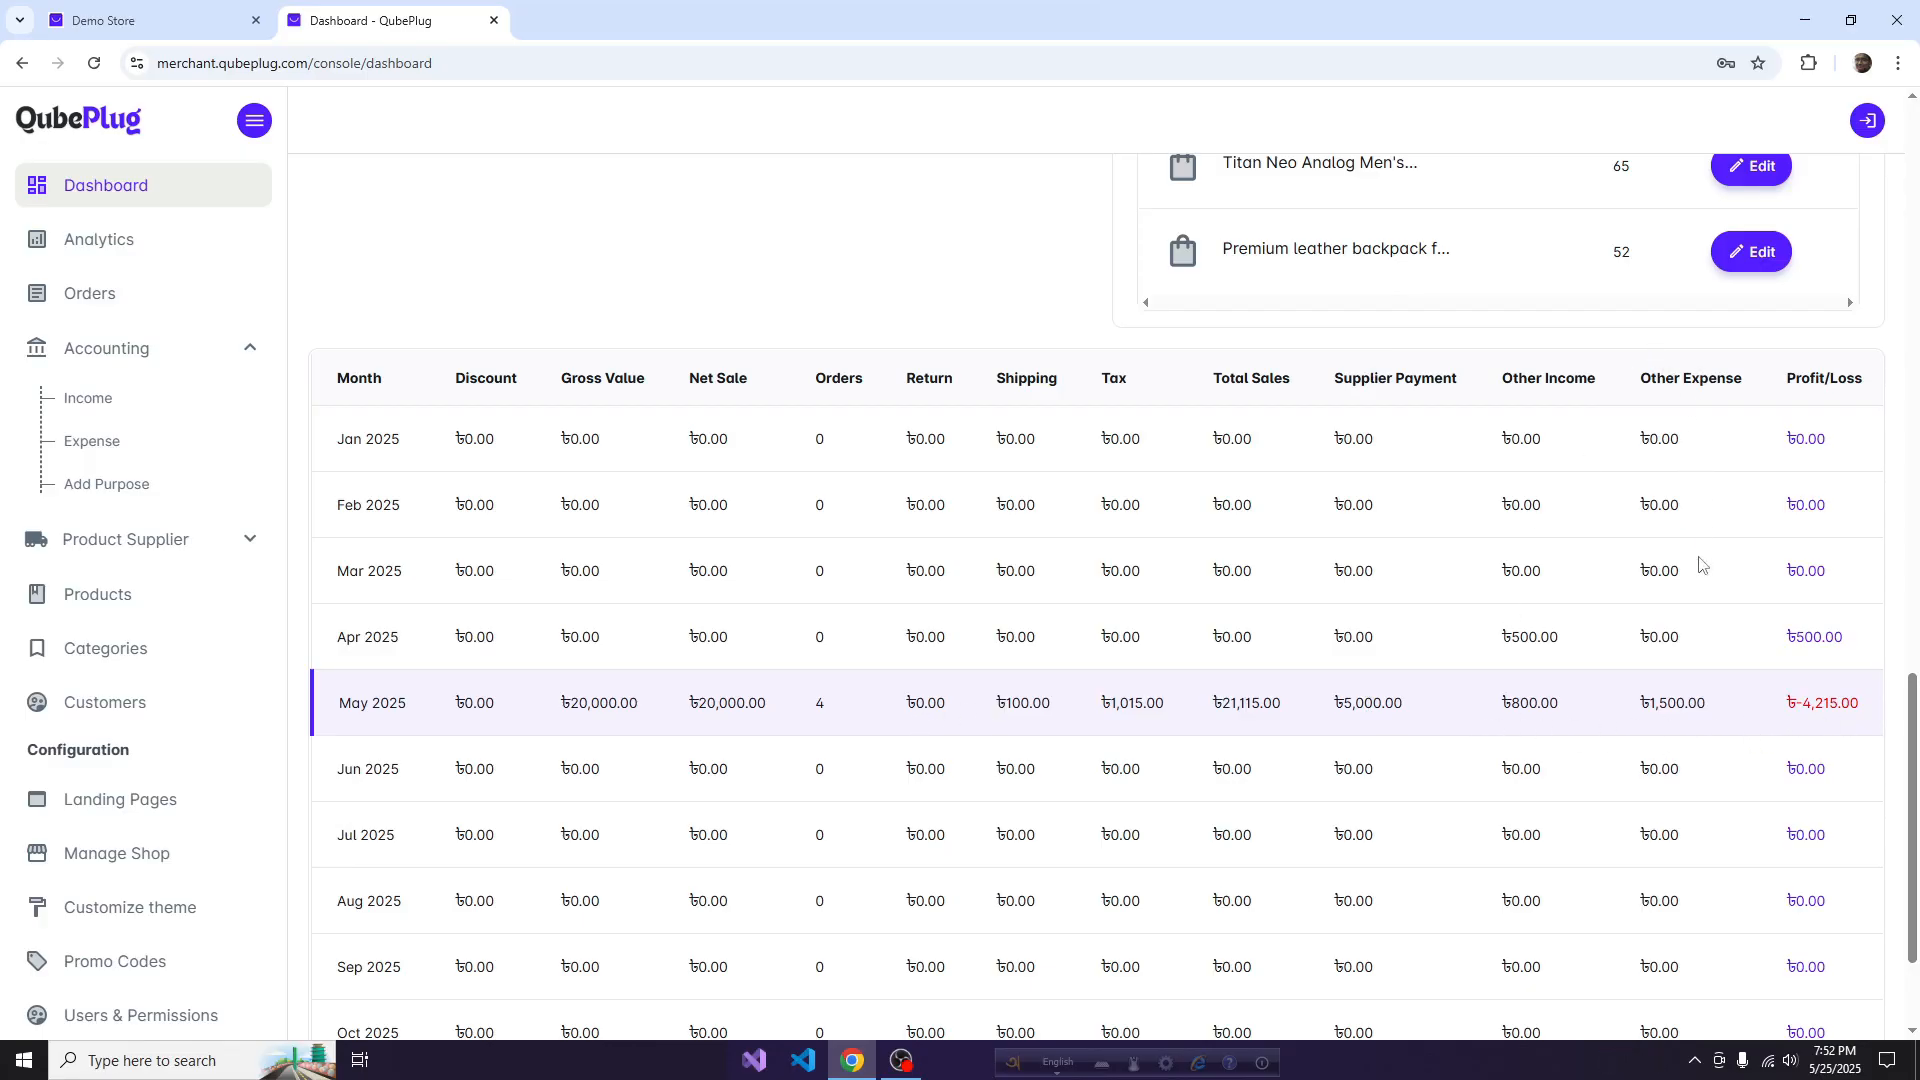
{"action": "left_click_drag", "start_coordinate": [1740, 707], "coordinate": [1623, 718]}
{"action": "left_click", "coordinate": [1690, 707]}
Step: Compare the Other Expense and Profit/Loss summary cards on the dashboard with the monthly table
{"action": "left_click_drag", "start_coordinate": [1913, 727], "coordinate": [1916, 274]}
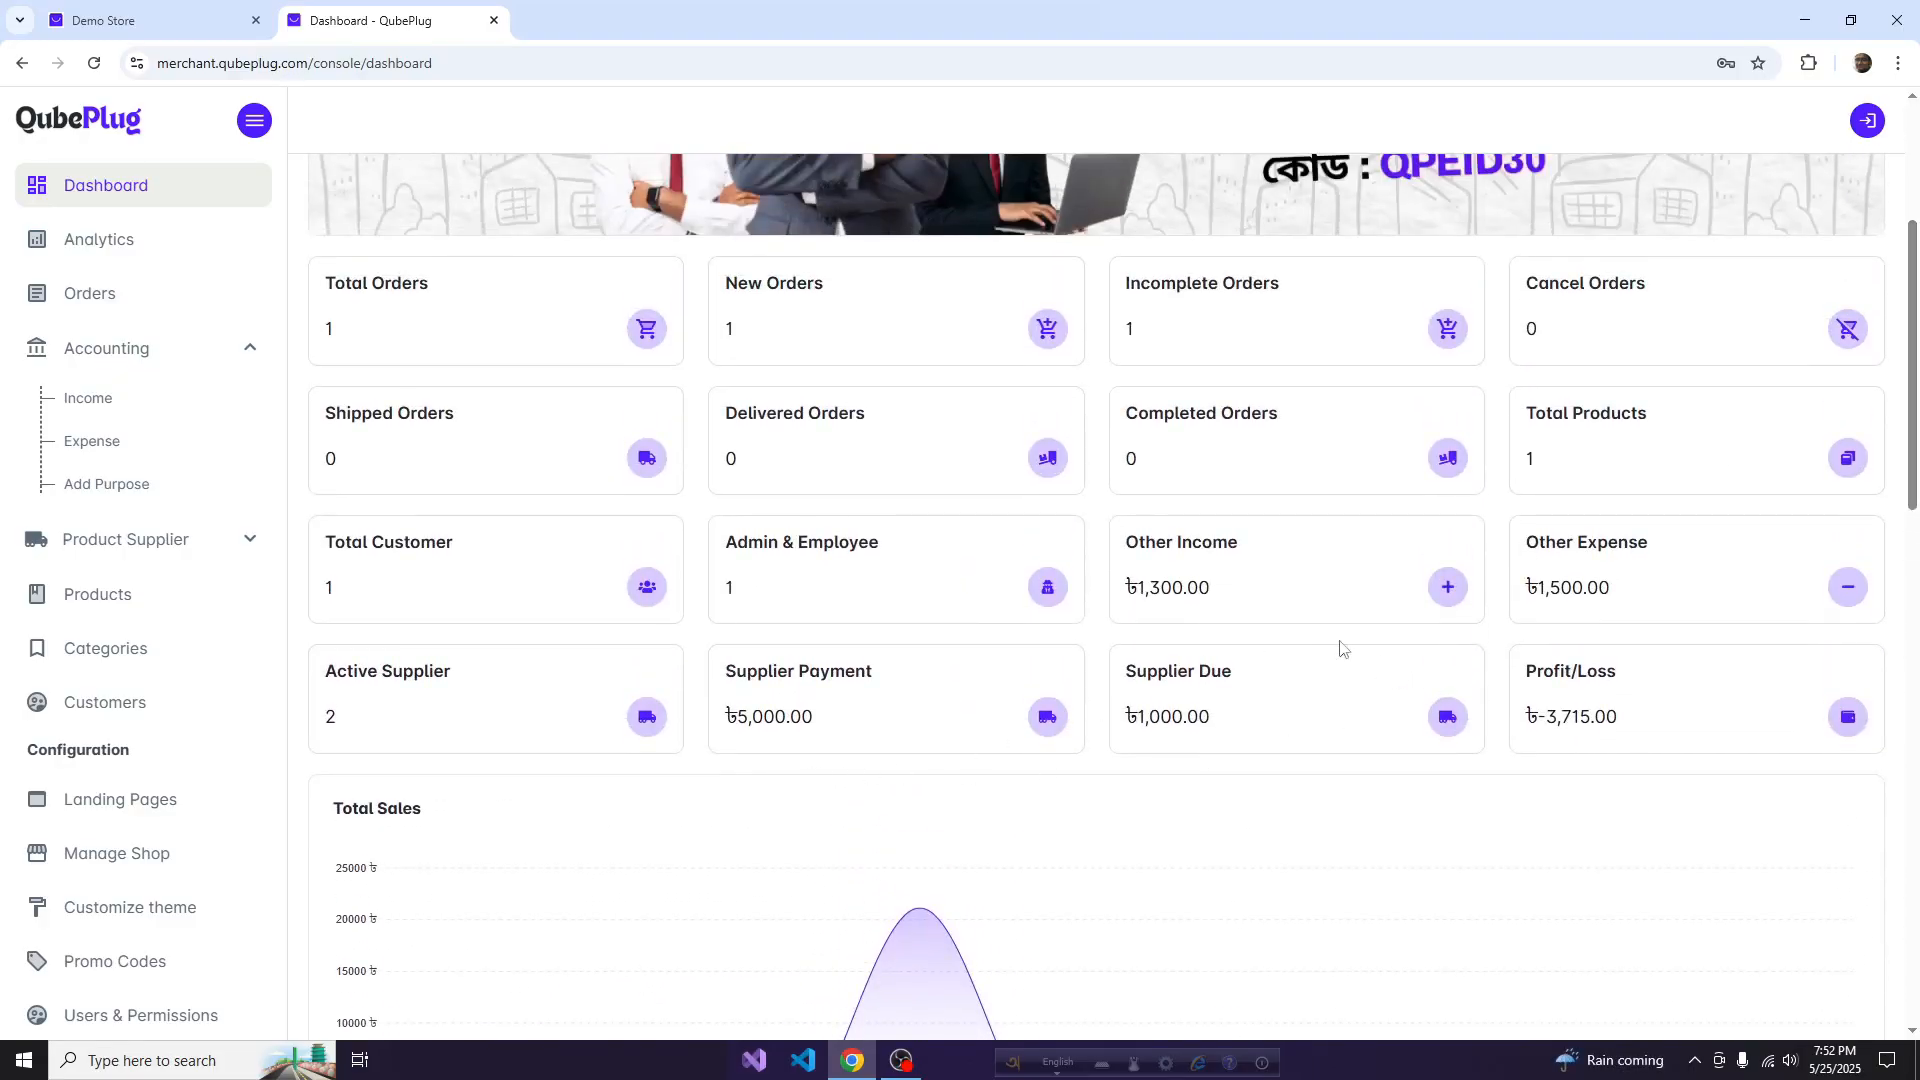
{"action": "left_click_drag", "start_coordinate": [1620, 589], "coordinate": [1499, 606]}
{"action": "left_click_drag", "start_coordinate": [1643, 723], "coordinate": [1578, 718]}
{"action": "left_click_drag", "start_coordinate": [1913, 413], "coordinate": [1917, 851]}
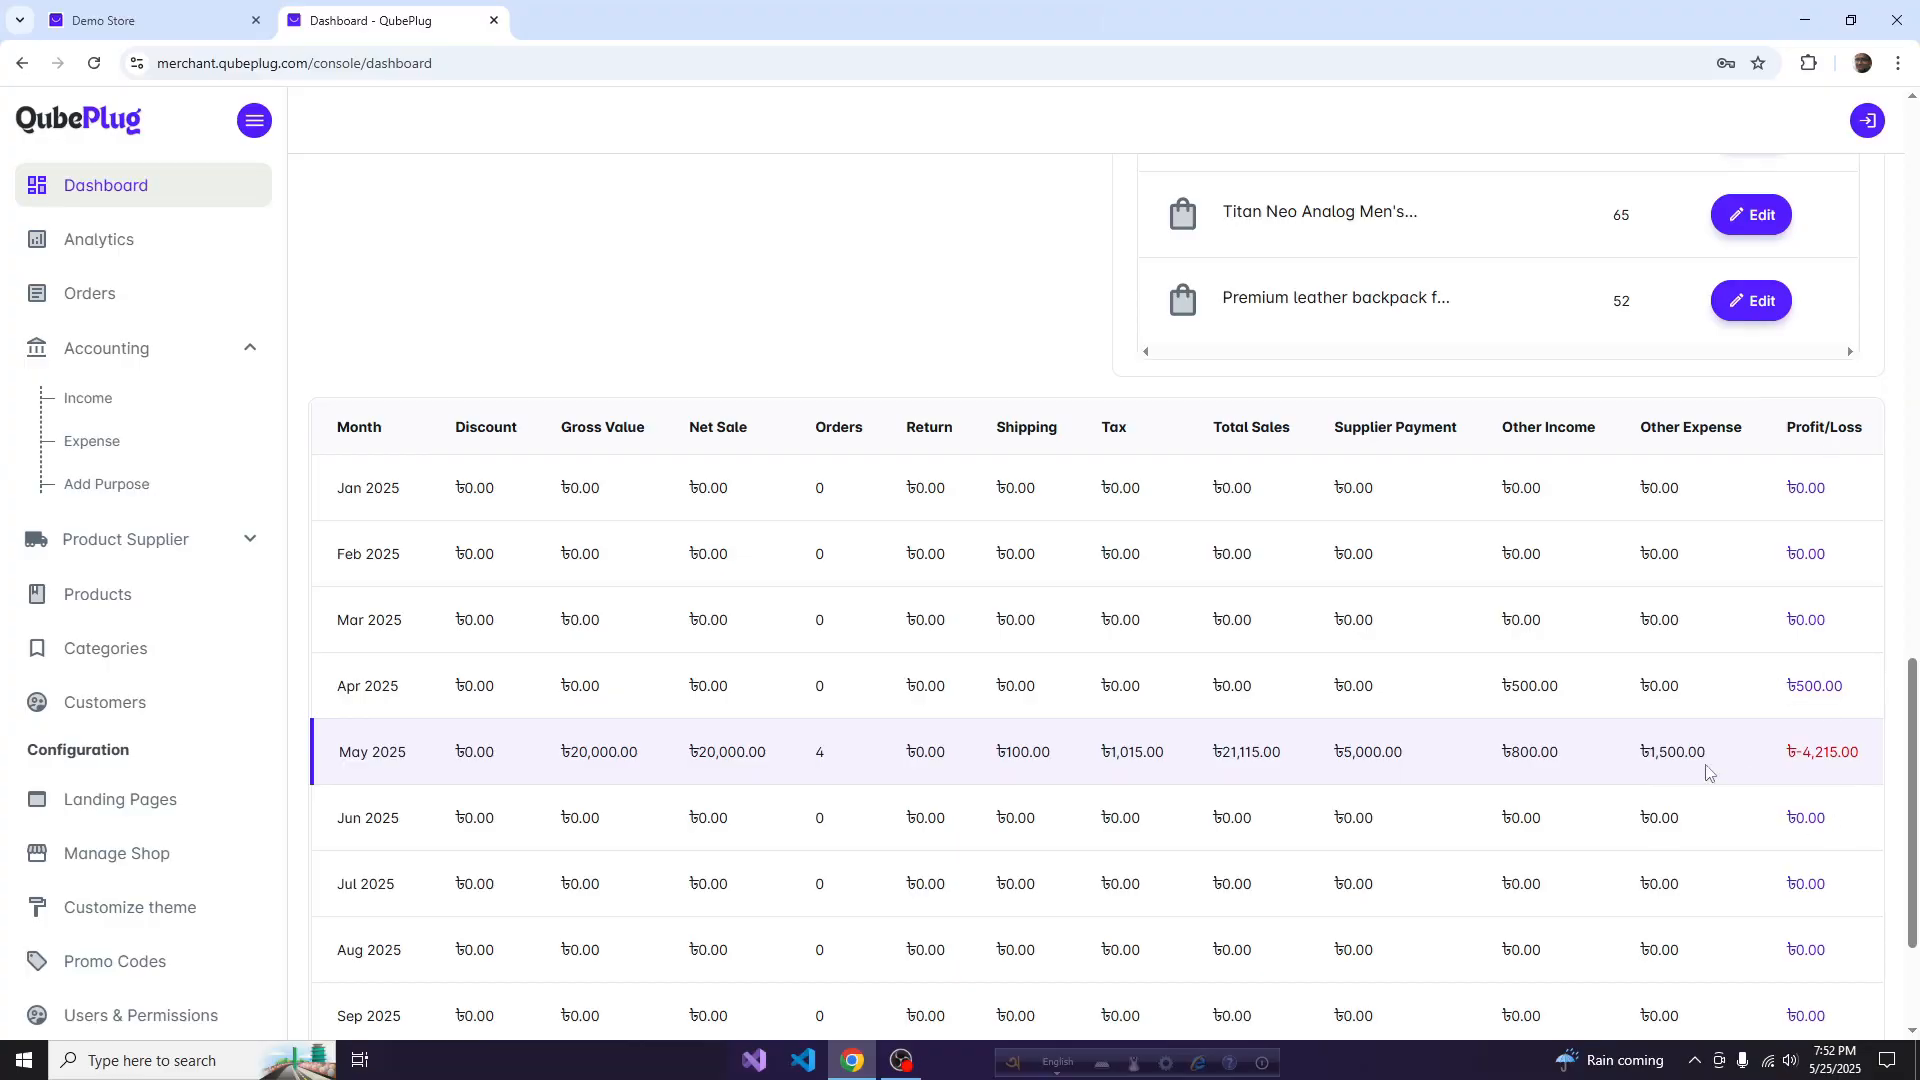
{"action": "left_click_drag", "start_coordinate": [1914, 800], "coordinate": [1914, 245]}
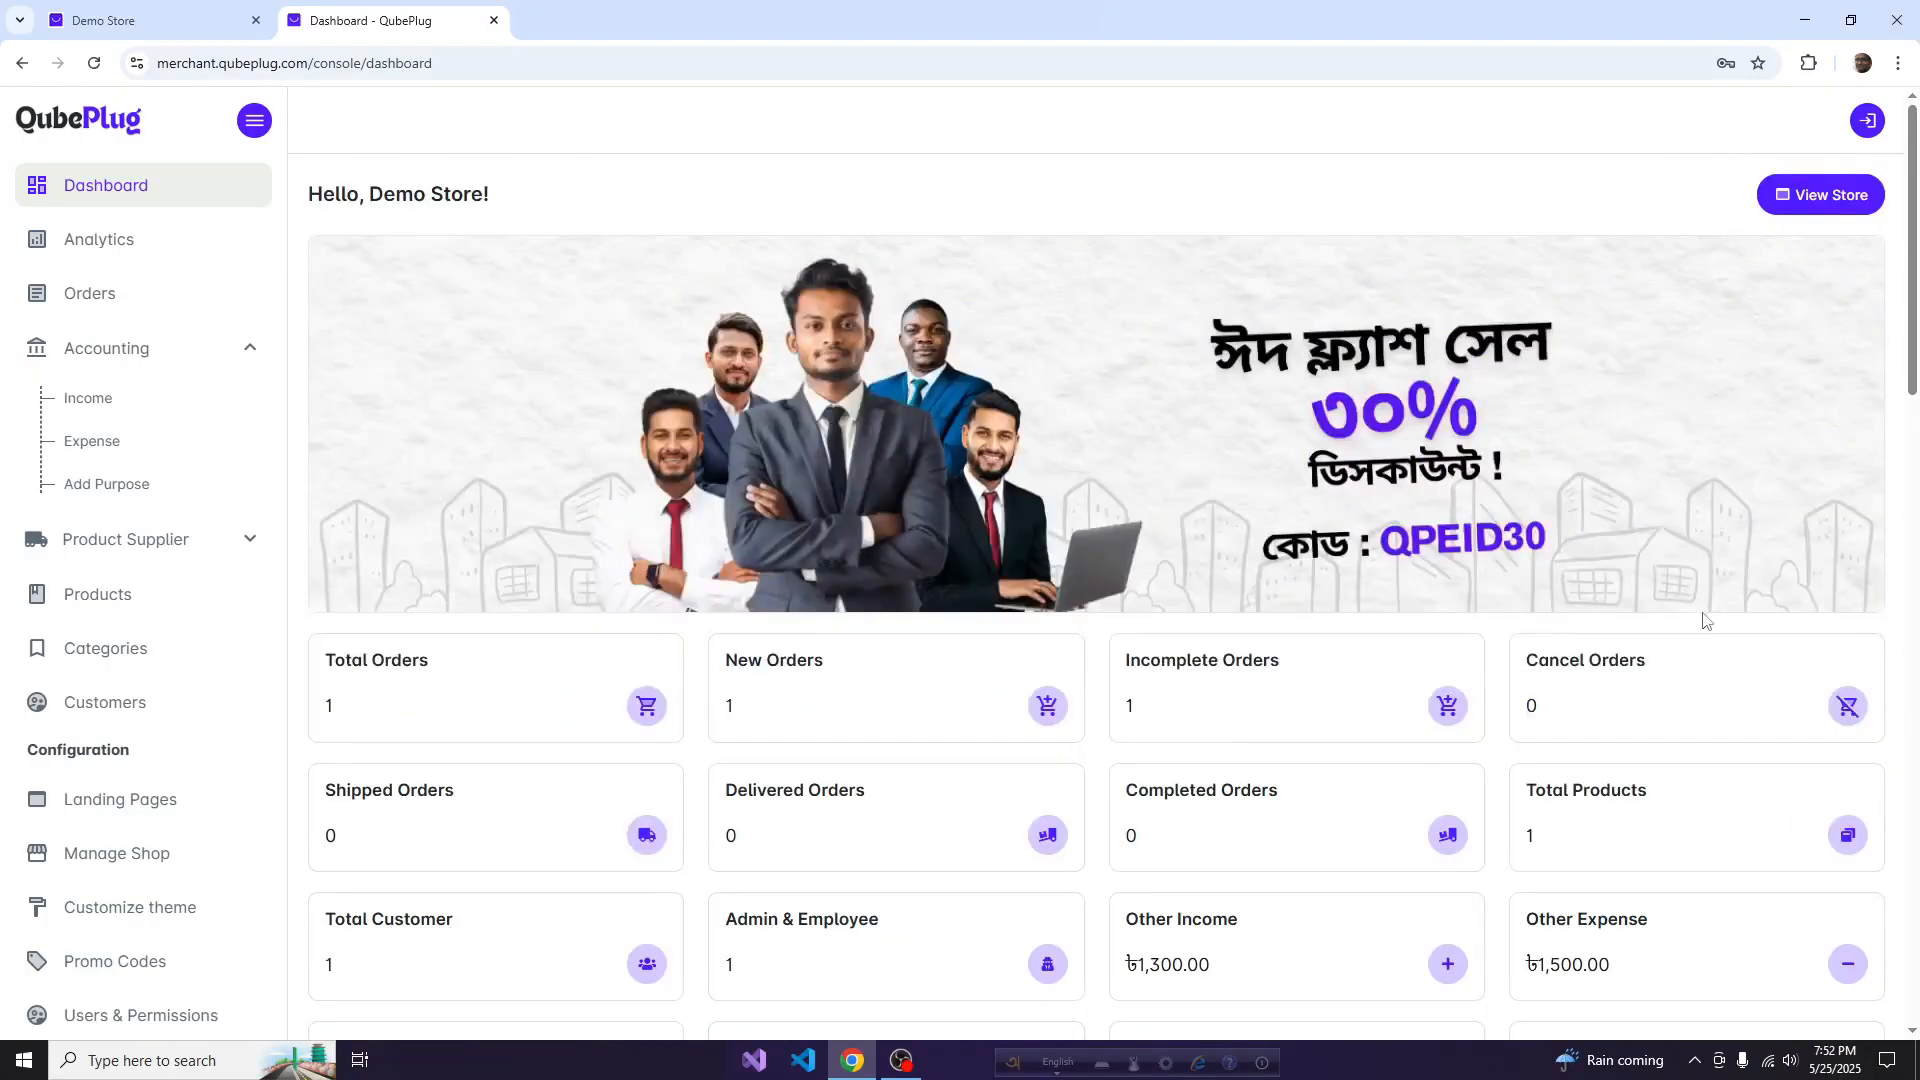
{"action": "scroll", "coordinate": [1692, 613], "scroll_direction": "down", "scroll_amount": 4}
{"action": "left_click", "coordinate": [1611, 703]}
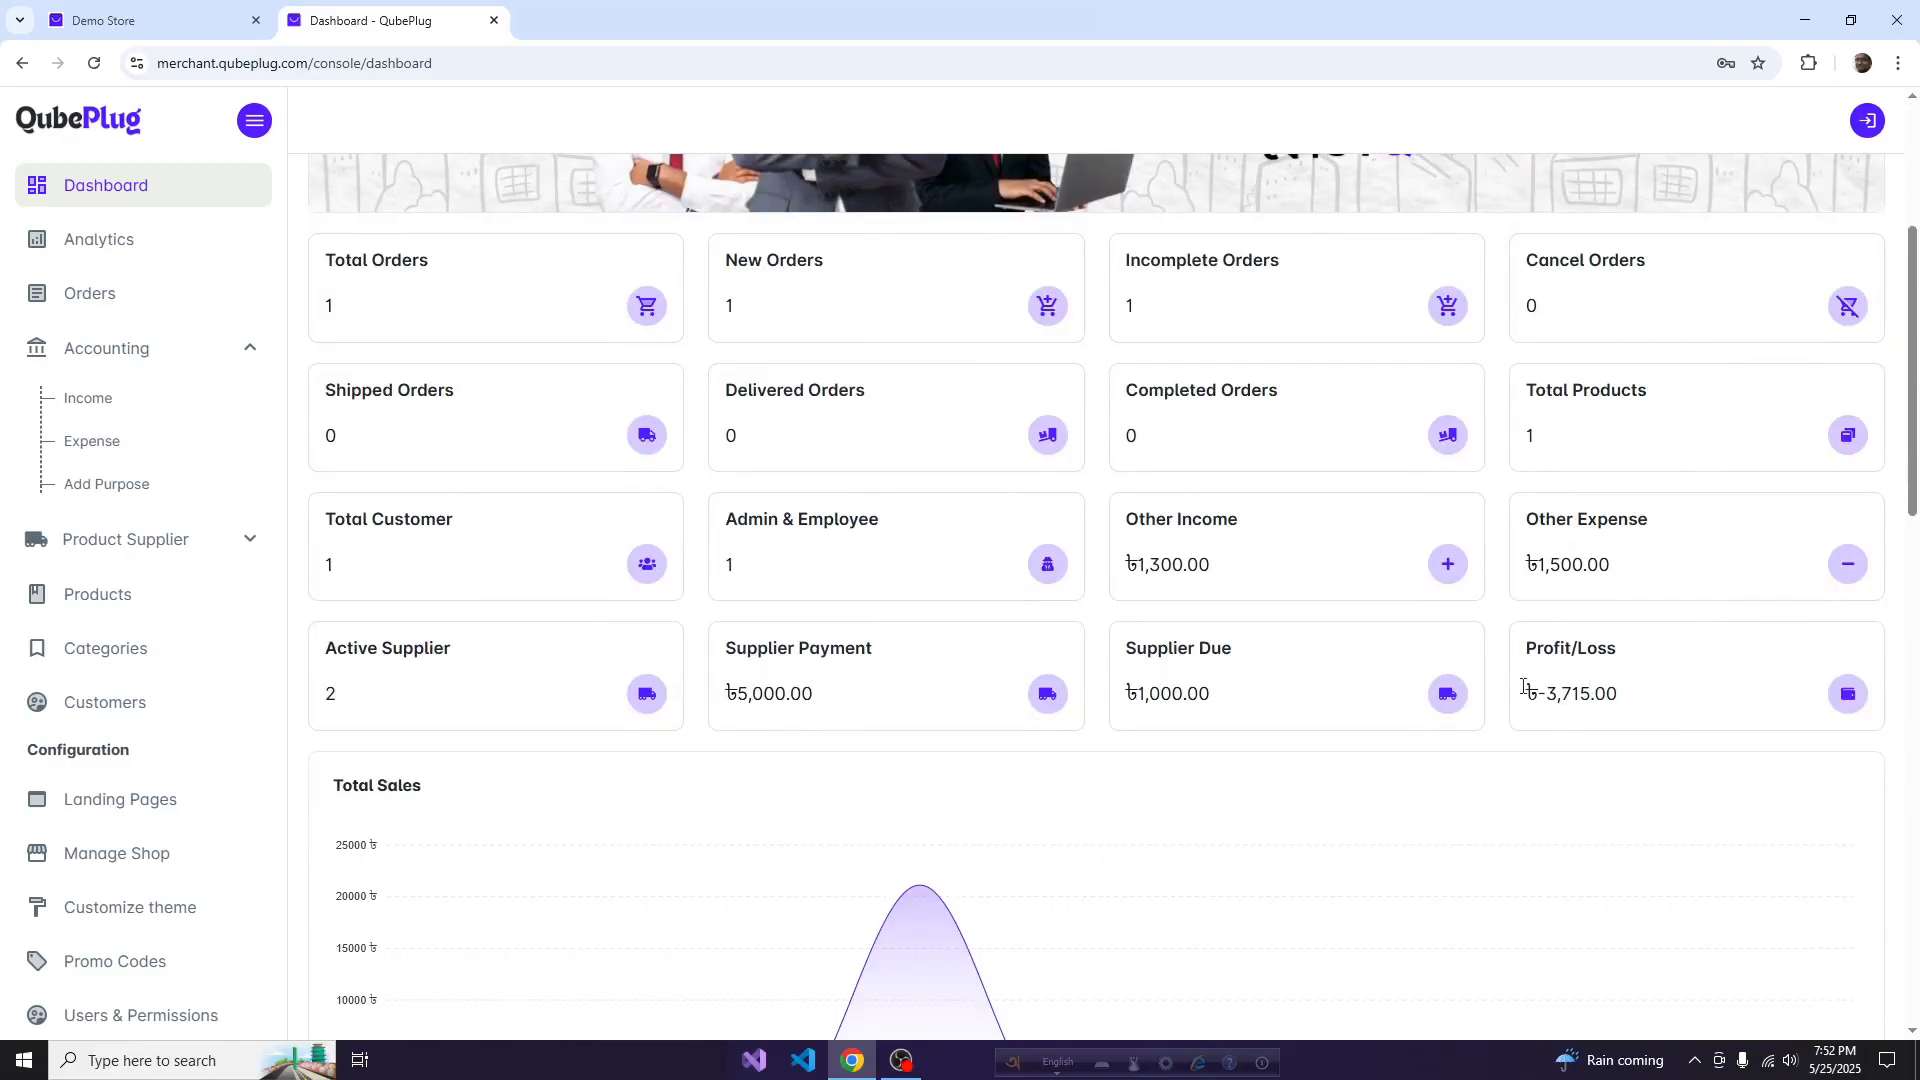
Step: Open the Income page, inspect the fields of the new income form and review the total income
{"action": "left_click", "coordinate": [92, 410]}
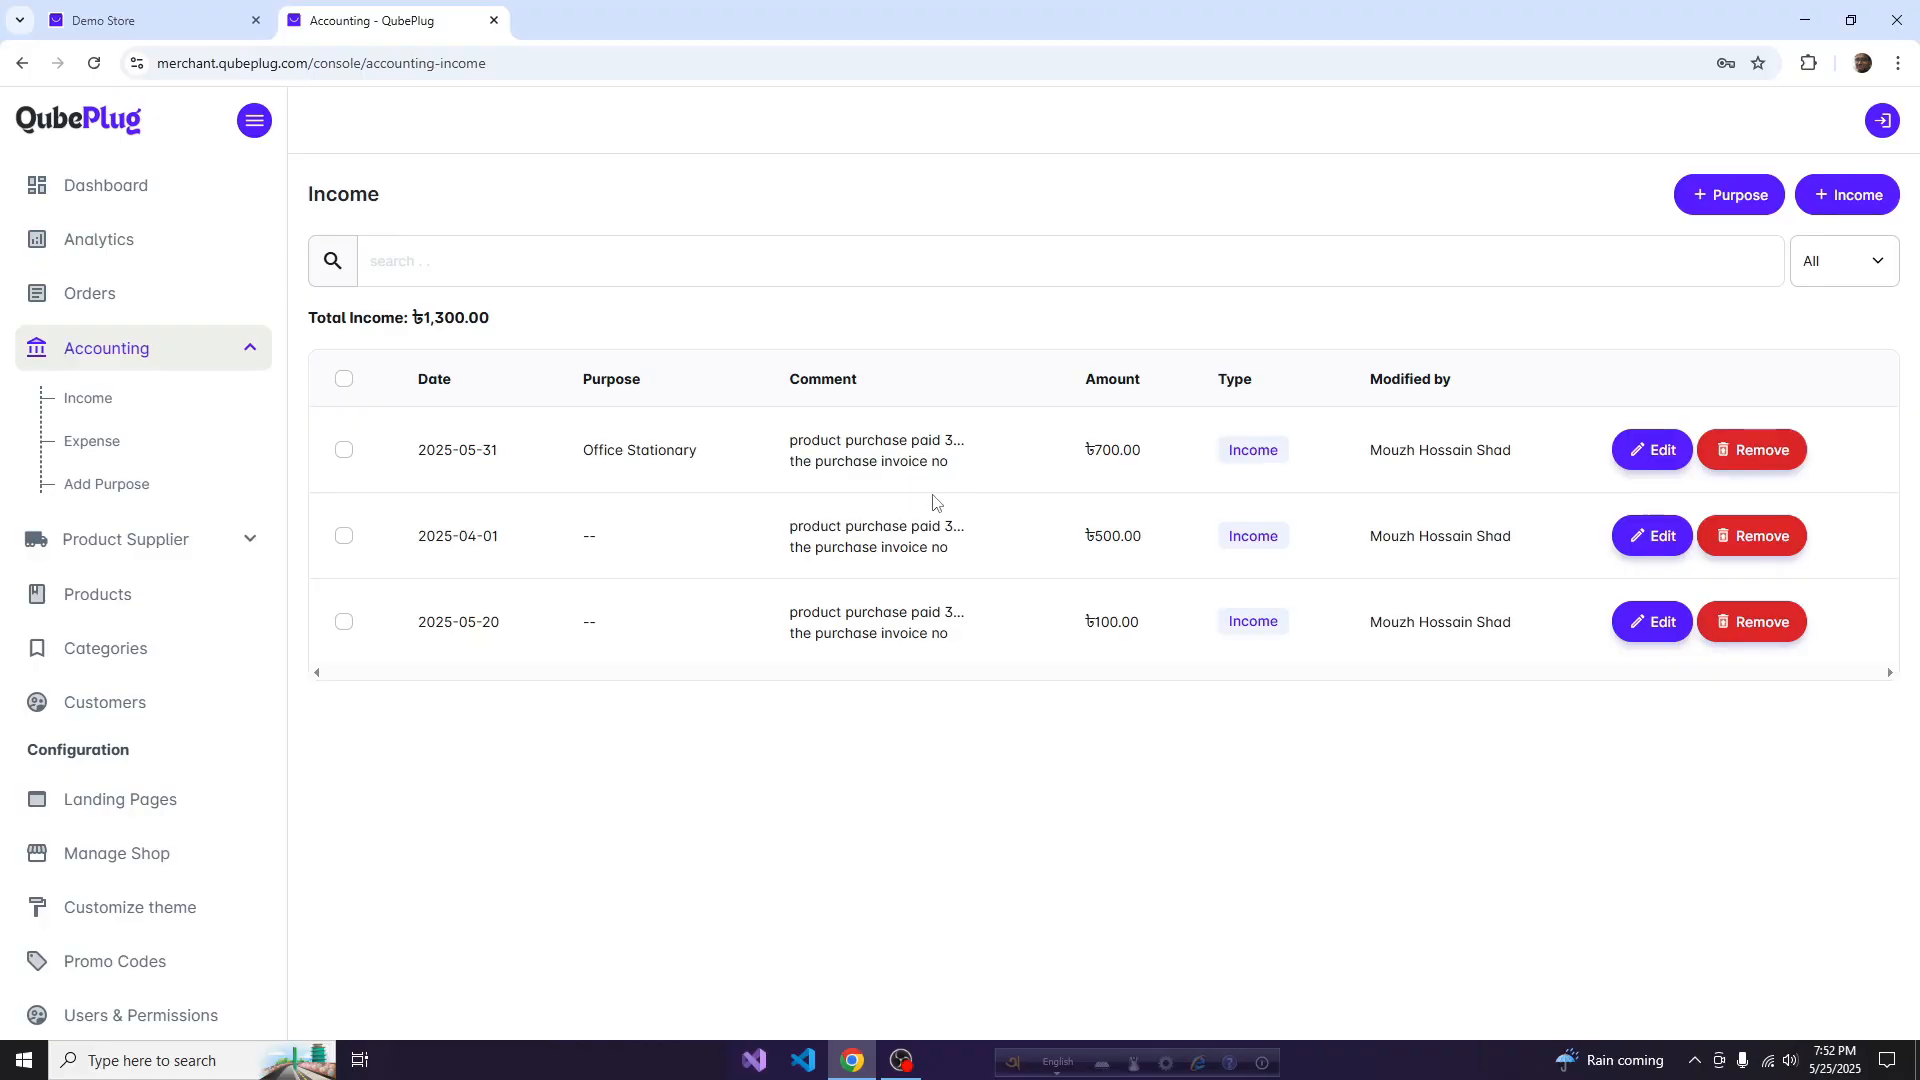
{"action": "left_click", "coordinate": [1866, 211]}
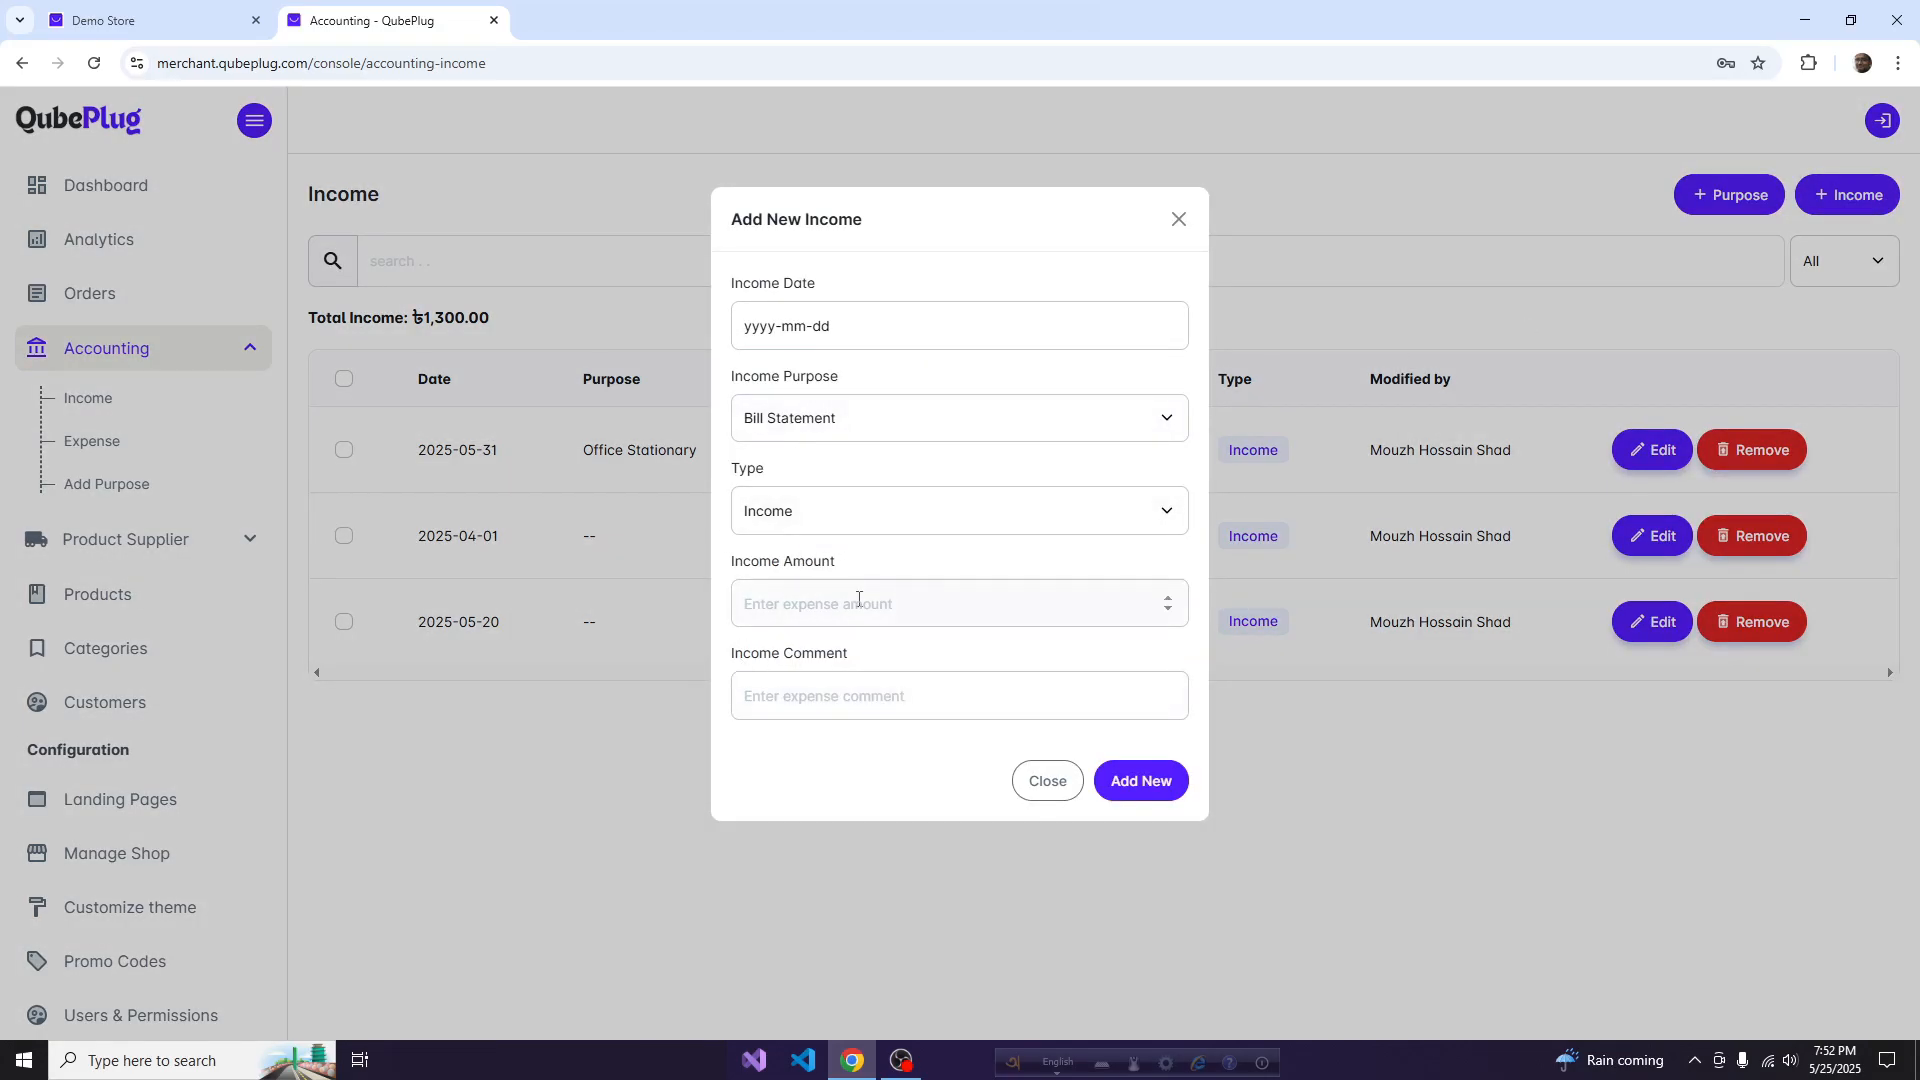
{"action": "left_click", "coordinate": [1044, 779]}
{"action": "left_click_drag", "start_coordinate": [352, 320], "coordinate": [516, 325]}
{"action": "left_click", "coordinate": [440, 320]}
Step: Return to the dashboard overview
{"action": "left_click", "coordinate": [143, 205]}
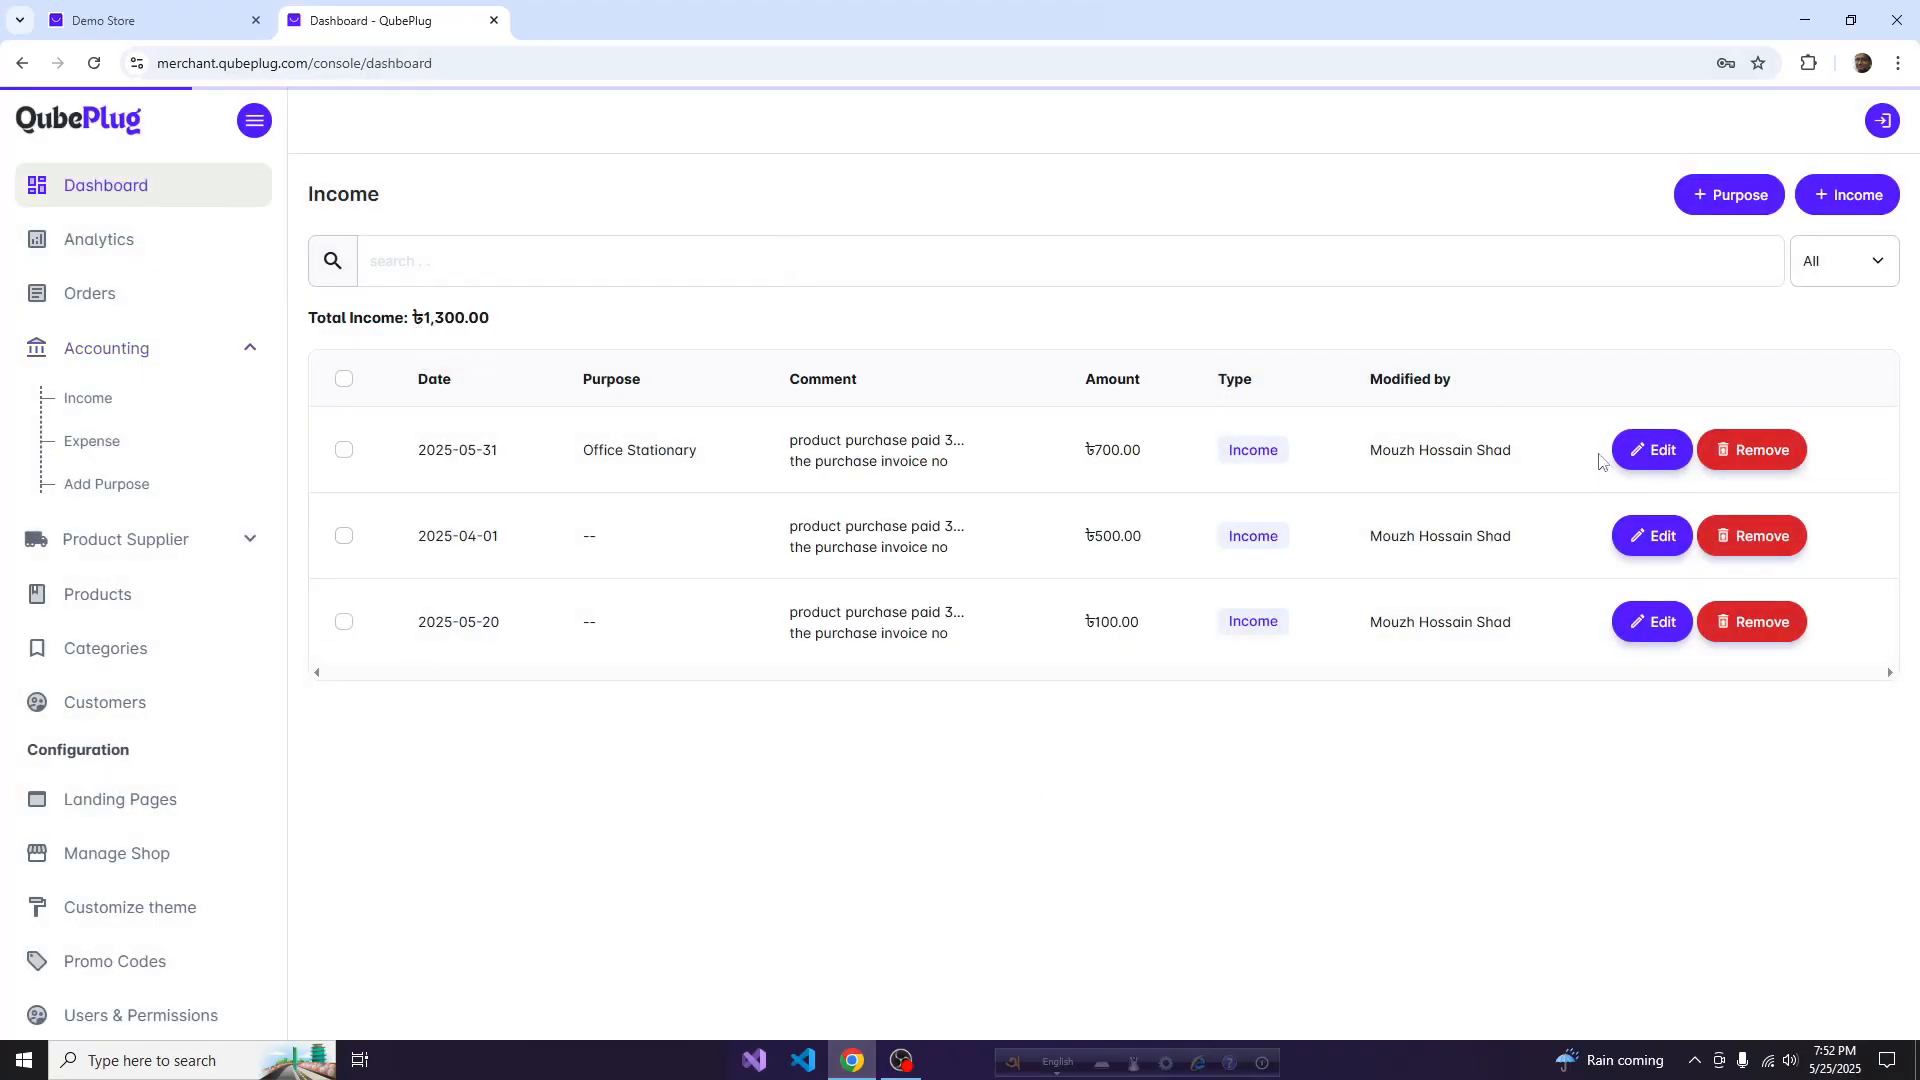